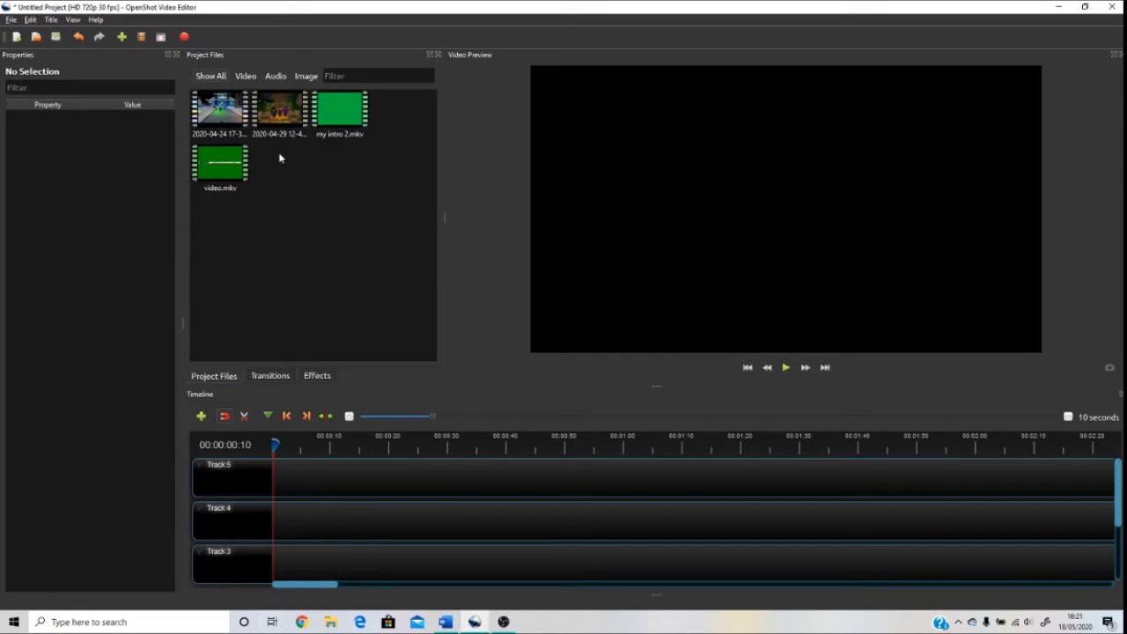
pyautogui.moveTo(211, 104); pyautogui.dragTo(254, 512)
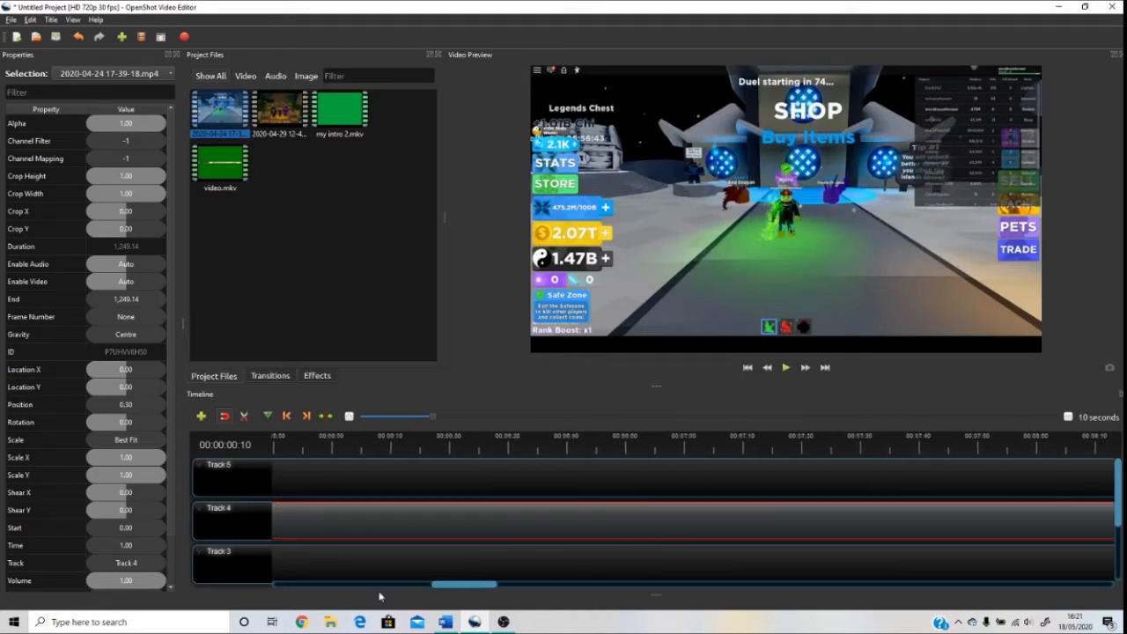
pyautogui.click(244, 417)
pyautogui.moveTo(319, 588); pyautogui.dragTo(844, 561)
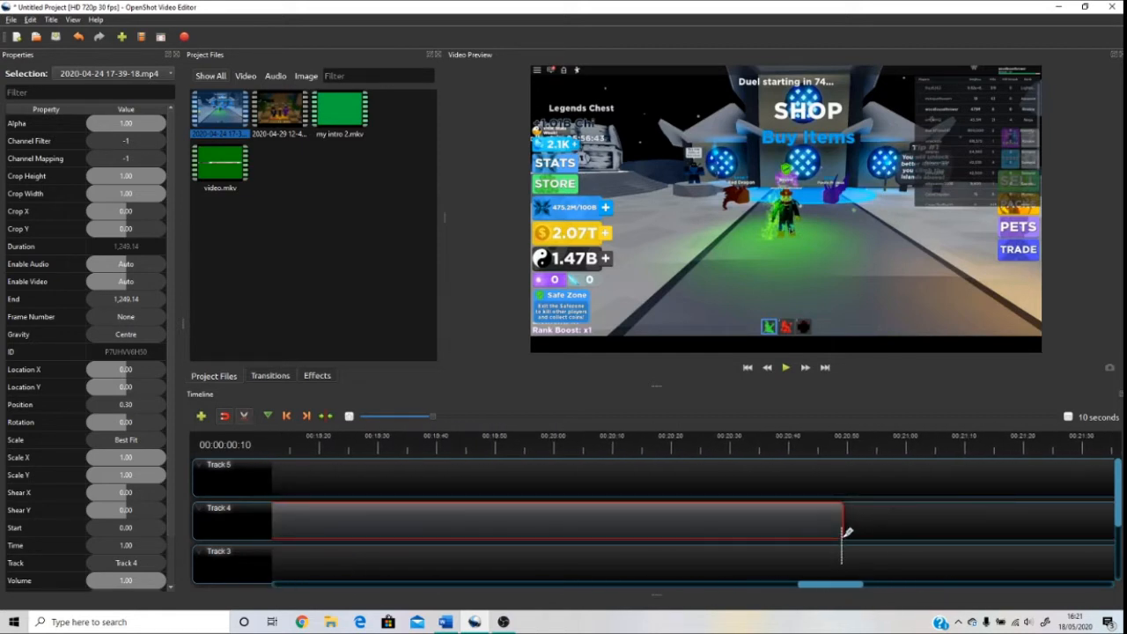
pyautogui.moveTo(842, 518); pyautogui.dragTo(154, 493)
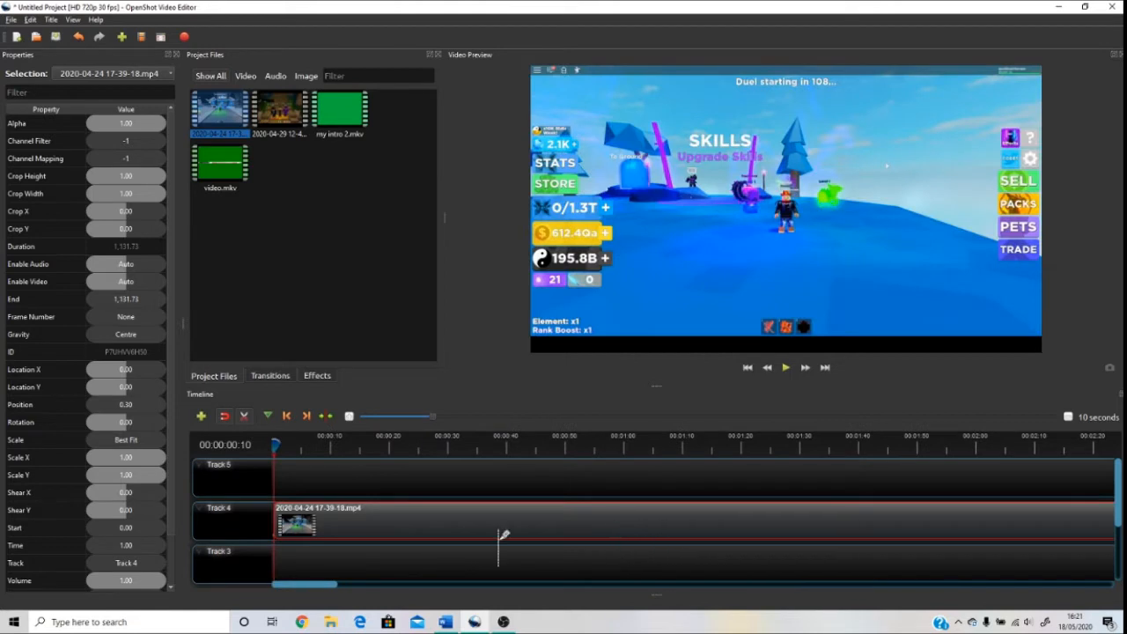
pyautogui.moveTo(329, 581); pyautogui.dragTo(189, 578)
pyautogui.click(386, 524)
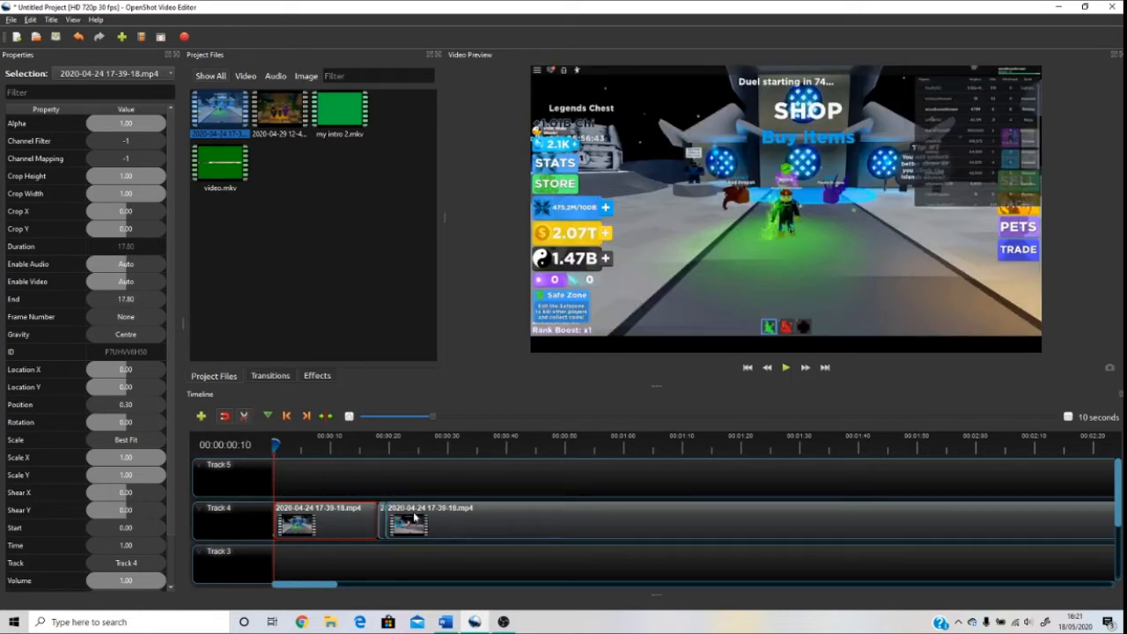
# Delete the surplus pieces of the gameplay clip and move the remaining short piece to the start of Track 4.
pyautogui.press('Delete')
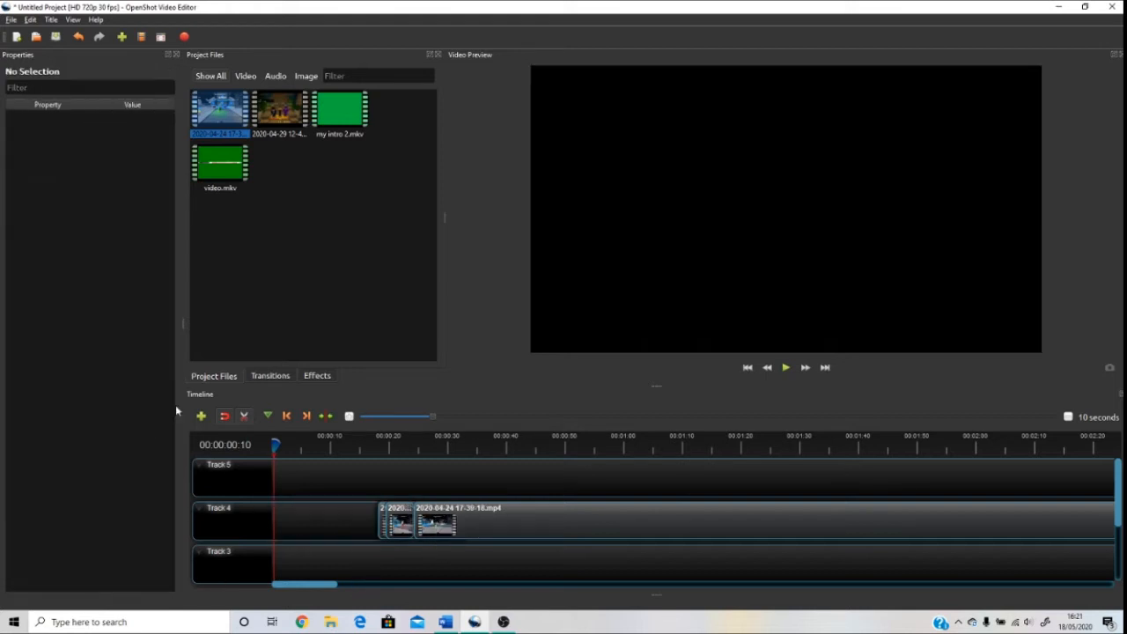
pyautogui.click(451, 526)
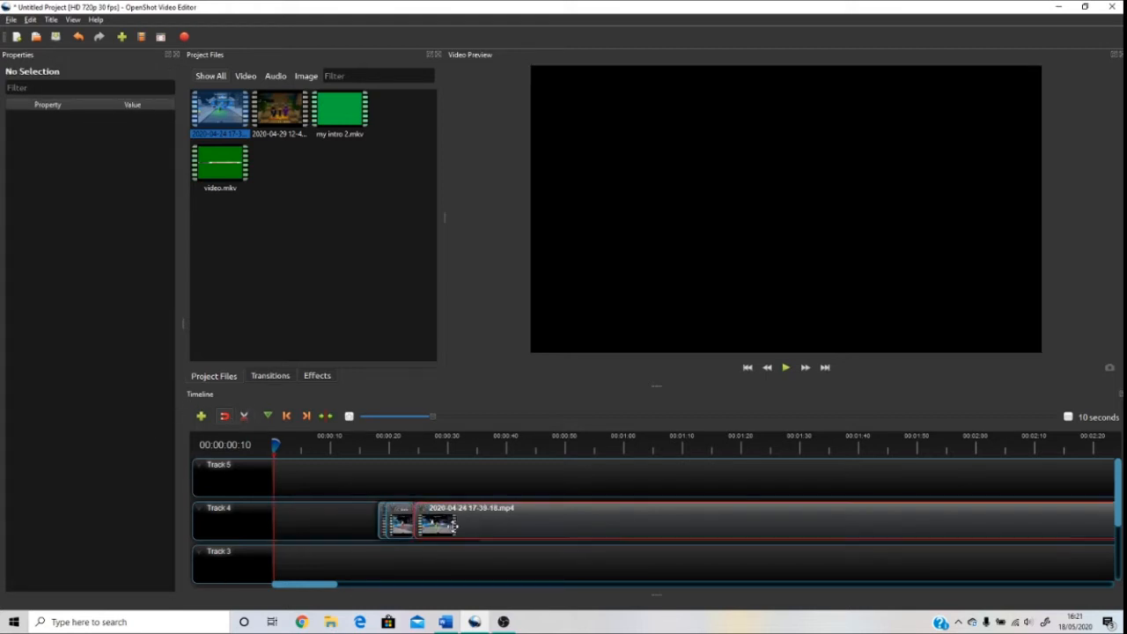
pyautogui.press('Delete')
pyautogui.click(436, 527)
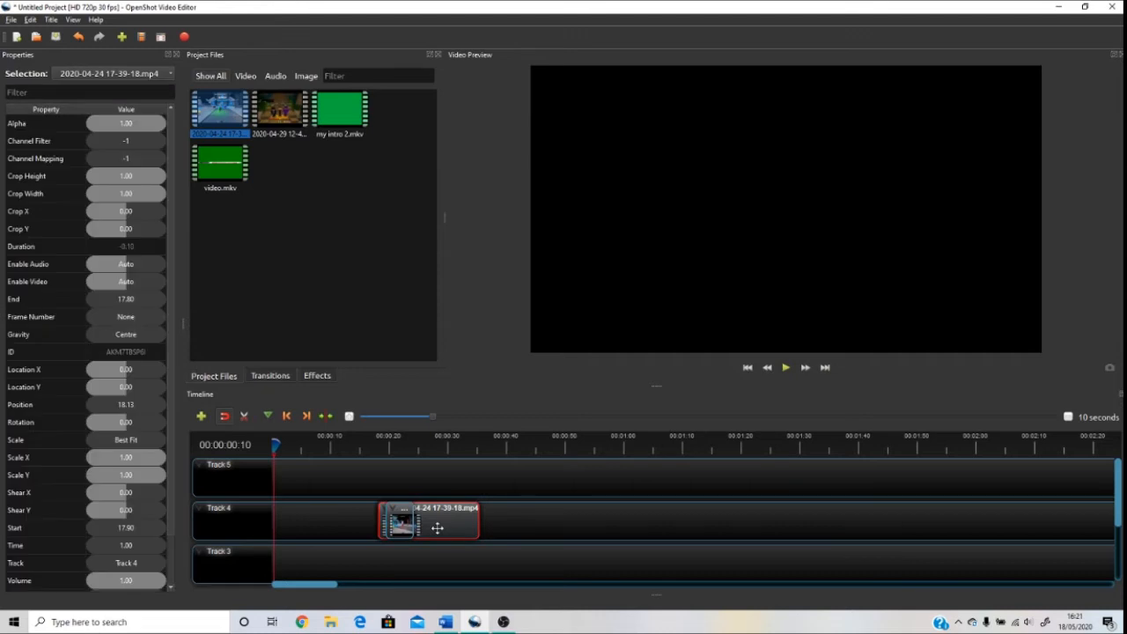
pyautogui.press('Delete')
pyautogui.click(411, 524)
pyautogui.press('Delete')
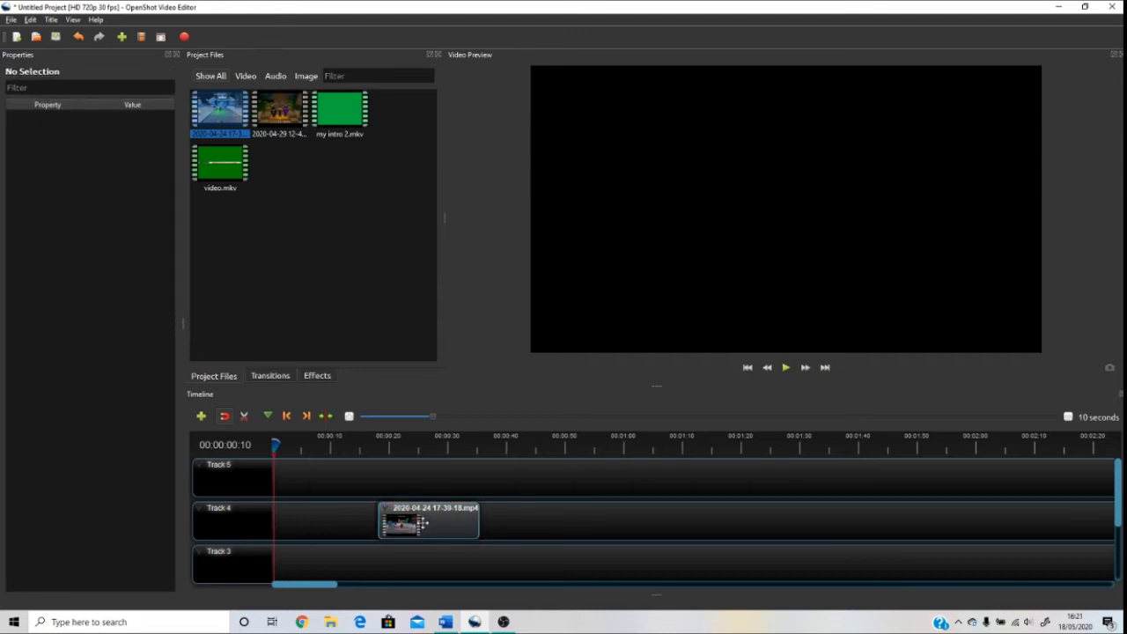
pyautogui.moveTo(412, 526); pyautogui.dragTo(308, 526)
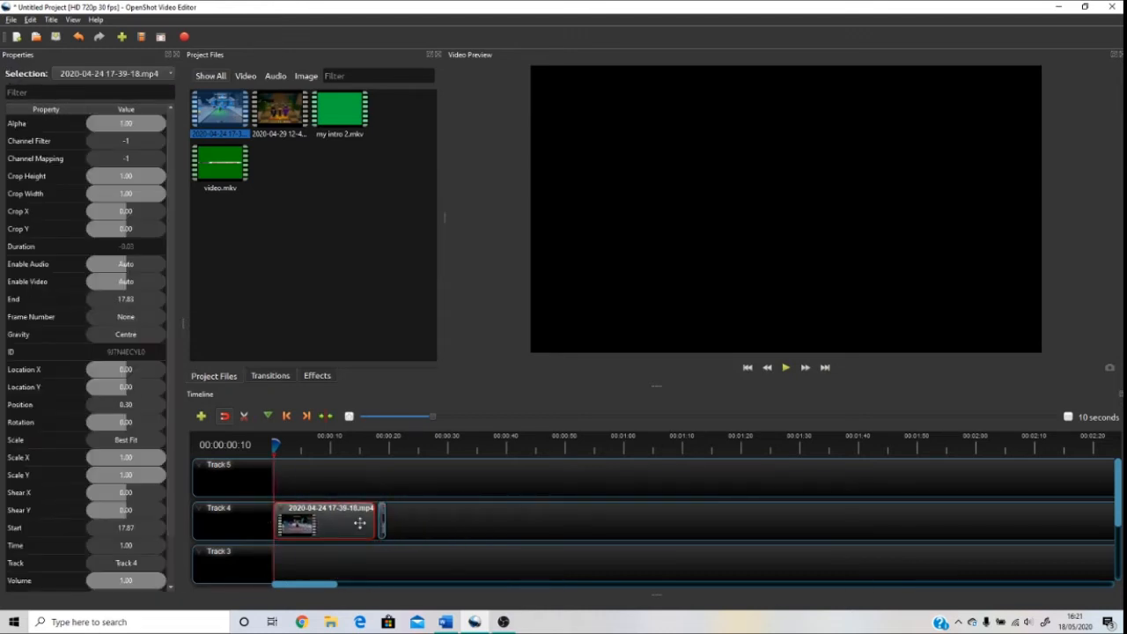
pyautogui.click(457, 529)
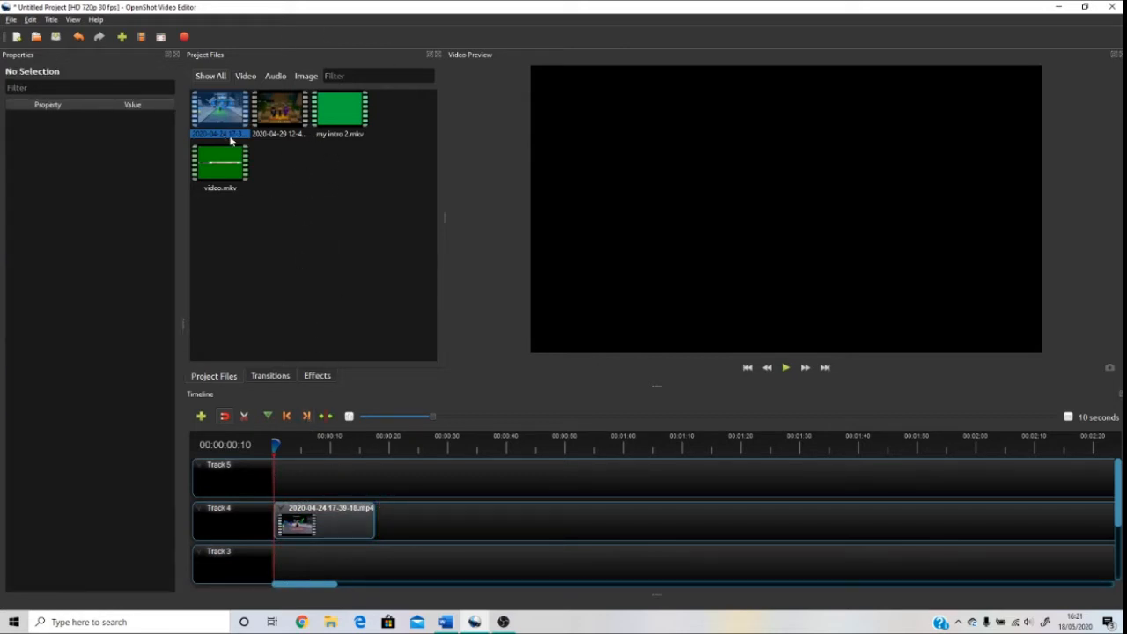
# Place video.mkv on Track 5 at about 4.2 seconds and preview the timeline up to the subscribe animation.
pyautogui.moveTo(222, 166); pyautogui.dragTo(296, 471)
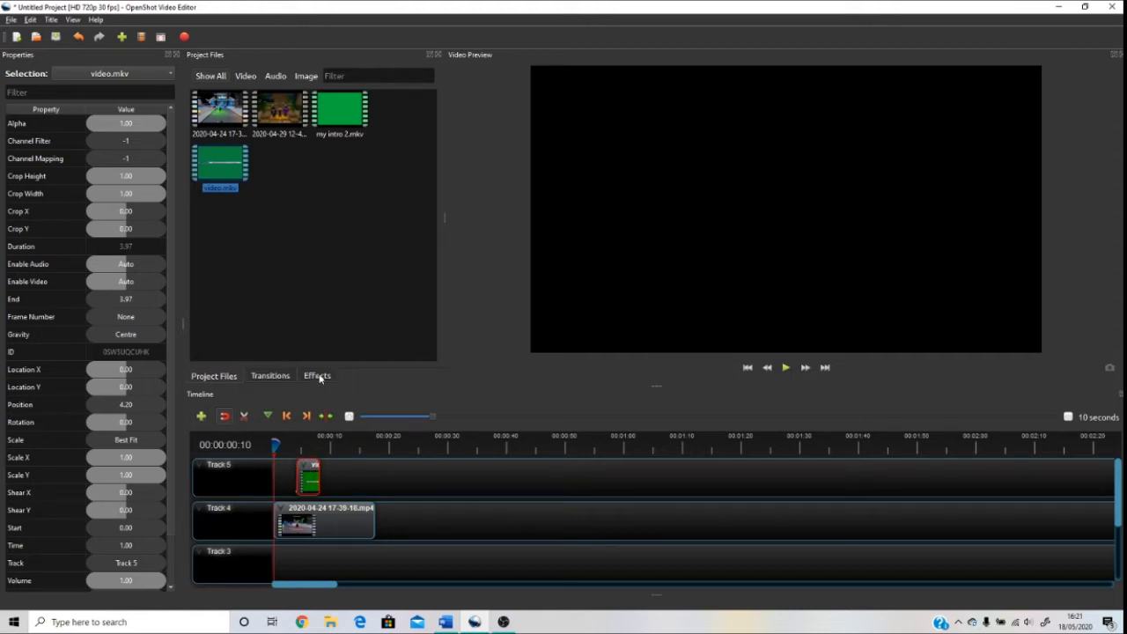
pyautogui.click(785, 367)
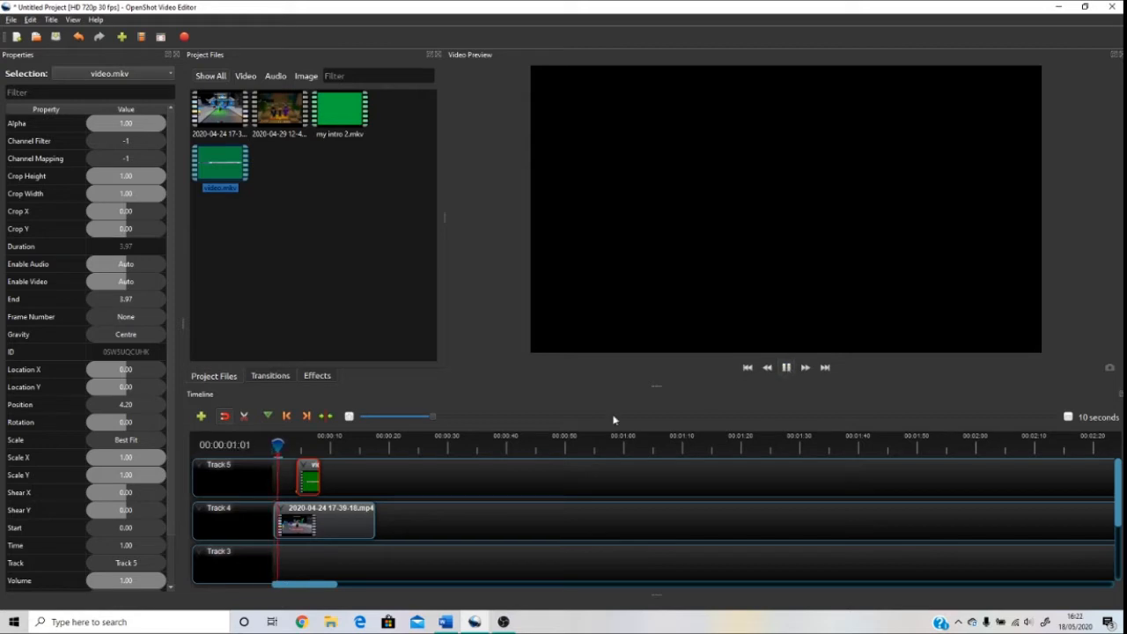
pyautogui.click(328, 515)
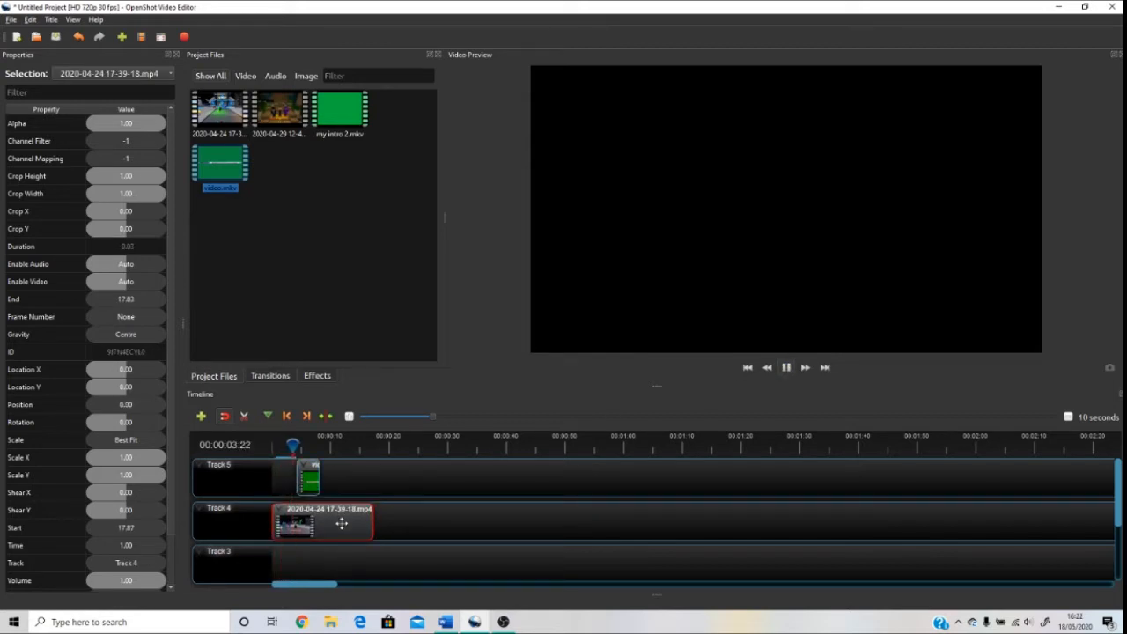
pyautogui.click(788, 367)
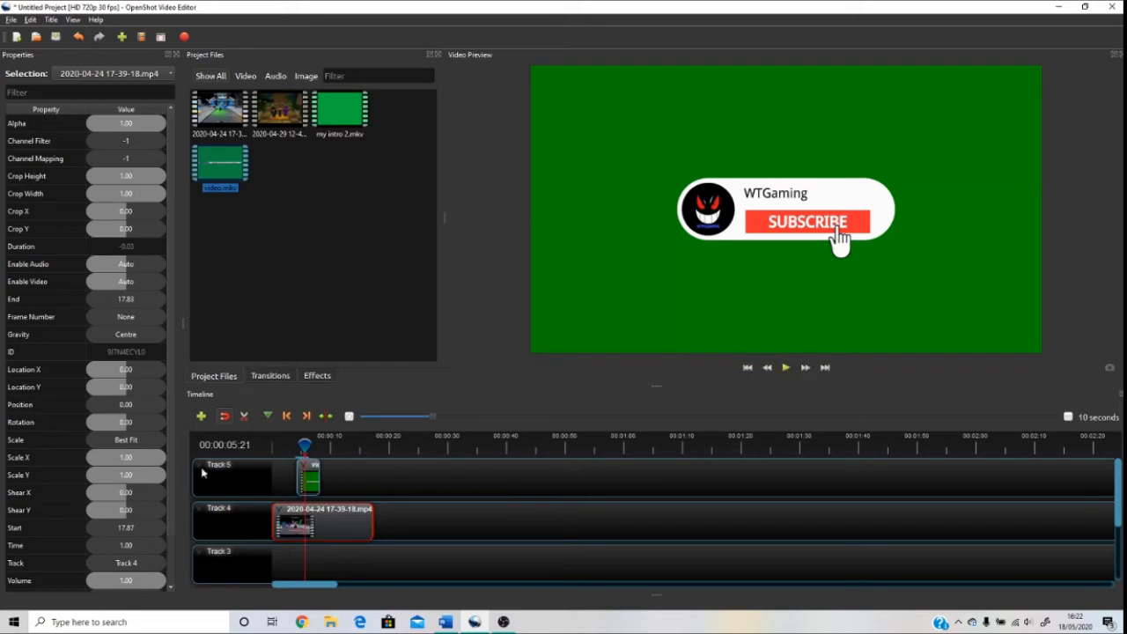
# Apply the Chroma Key (Greenscreen) effect to the video.mkv clip on Track 5.
pyautogui.click(317, 377)
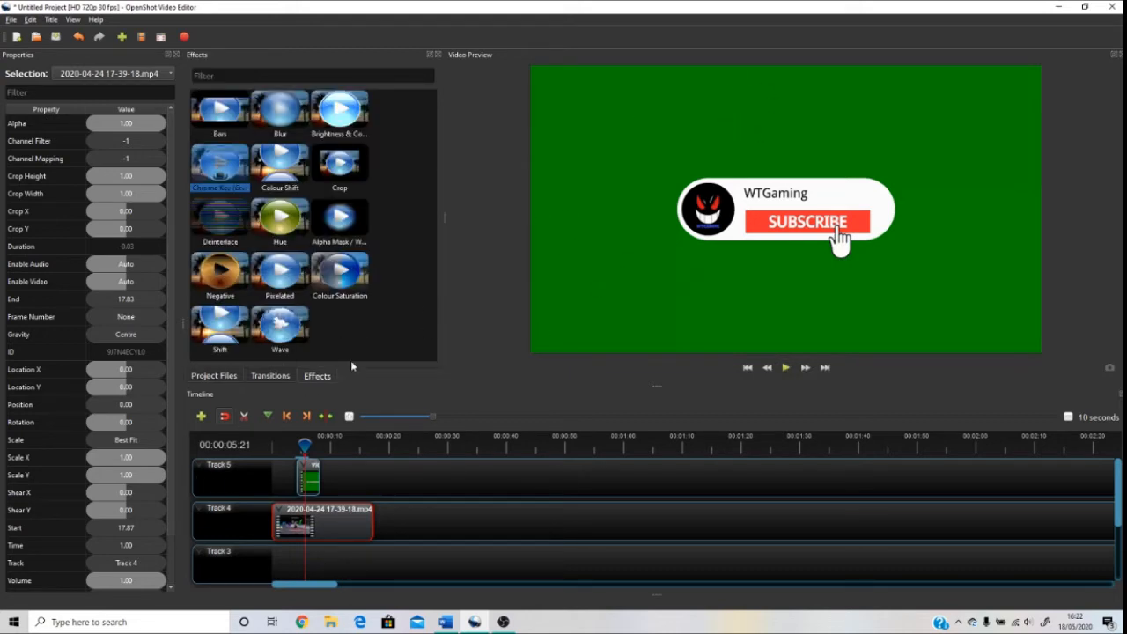
pyautogui.moveTo(351, 521)
pyautogui.mouseDown()
pyautogui.moveTo(380, 523)
pyautogui.moveTo(408, 545)
pyautogui.moveTo(385, 523)
pyautogui.moveTo(344, 518)
pyautogui.mouseUp()
pyautogui.click(270, 376)
pyautogui.click(317, 376)
pyautogui.moveTo(221, 167); pyautogui.dragTo(311, 482)
# Set the Chroma Key effect's key colour to #017e00, sampled from the green background in the video preview.
pyautogui.click(315, 468)
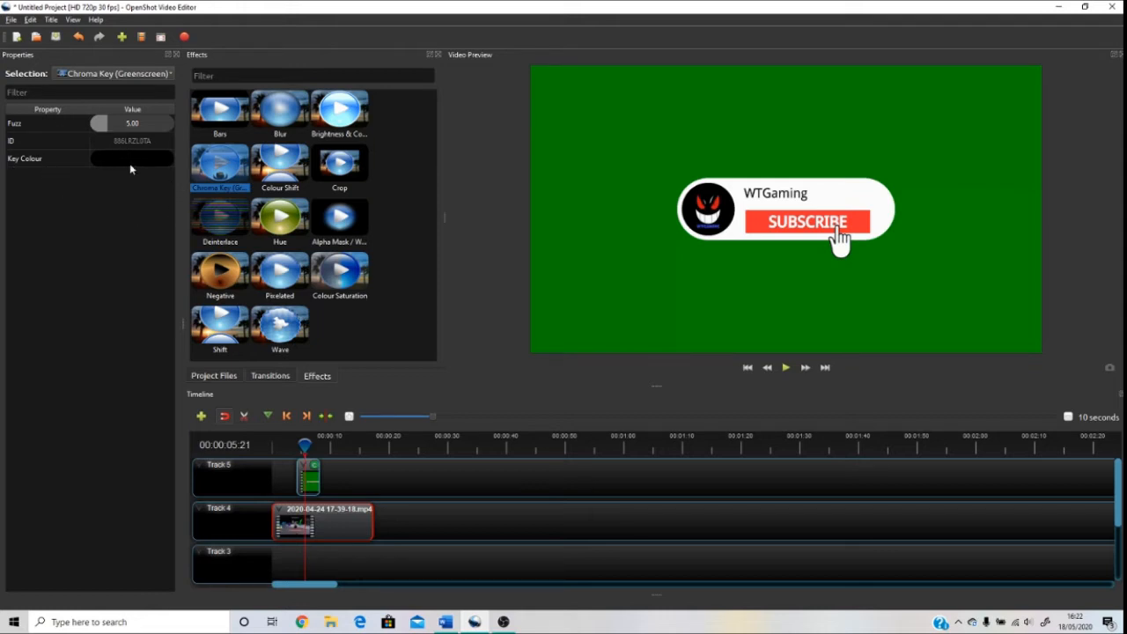
pyautogui.doubleClick(131, 160)
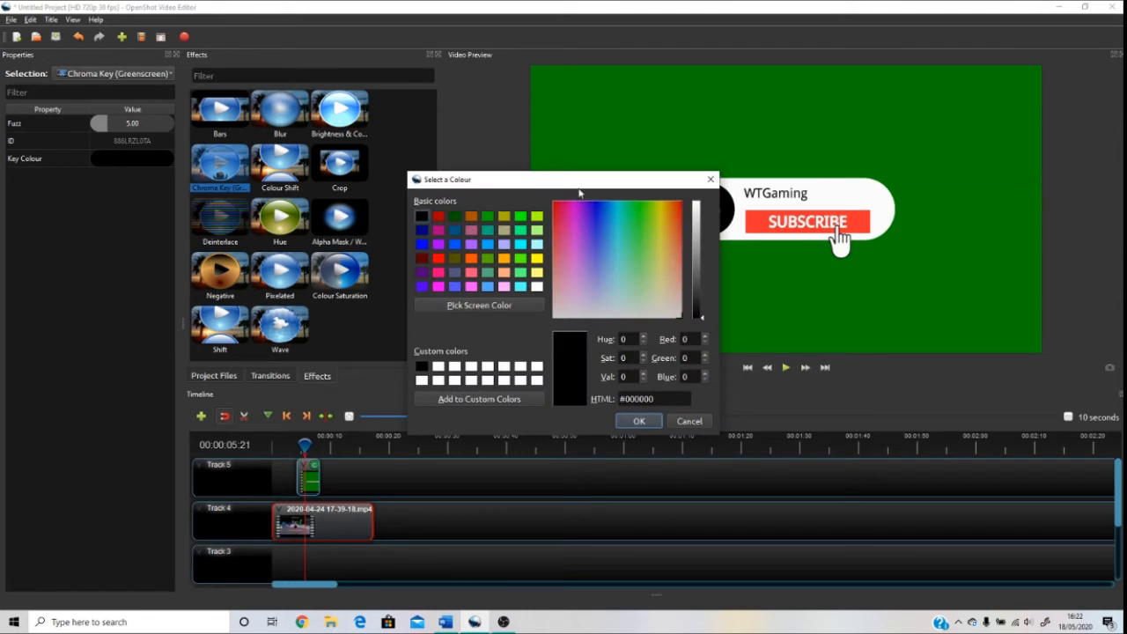
pyautogui.moveTo(579, 192); pyautogui.dragTo(278, 184)
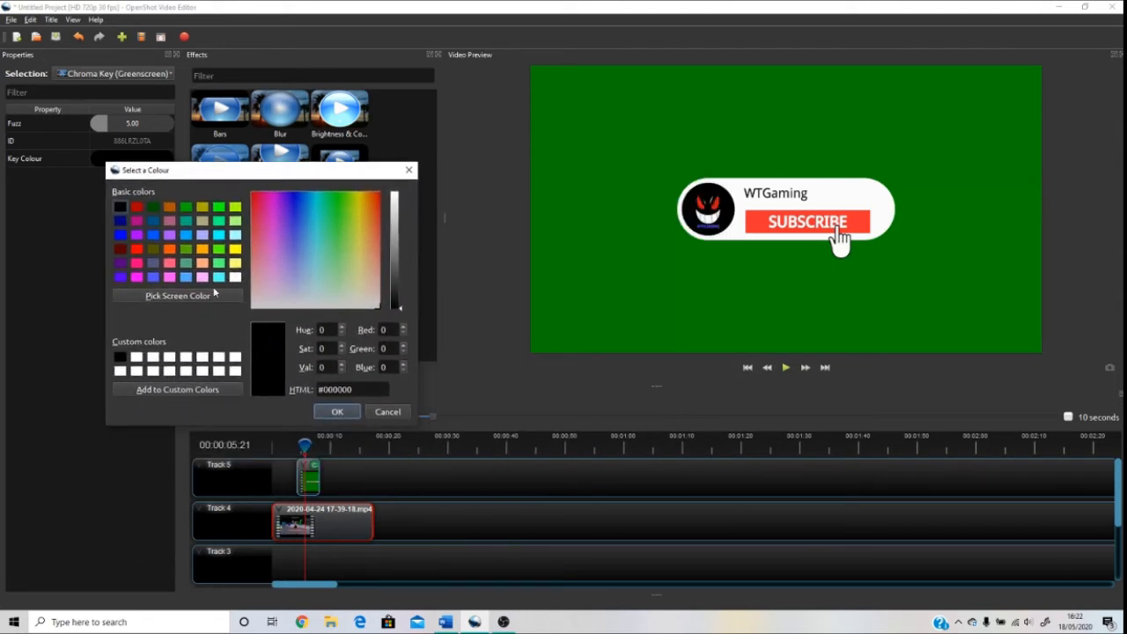
pyautogui.click(155, 299)
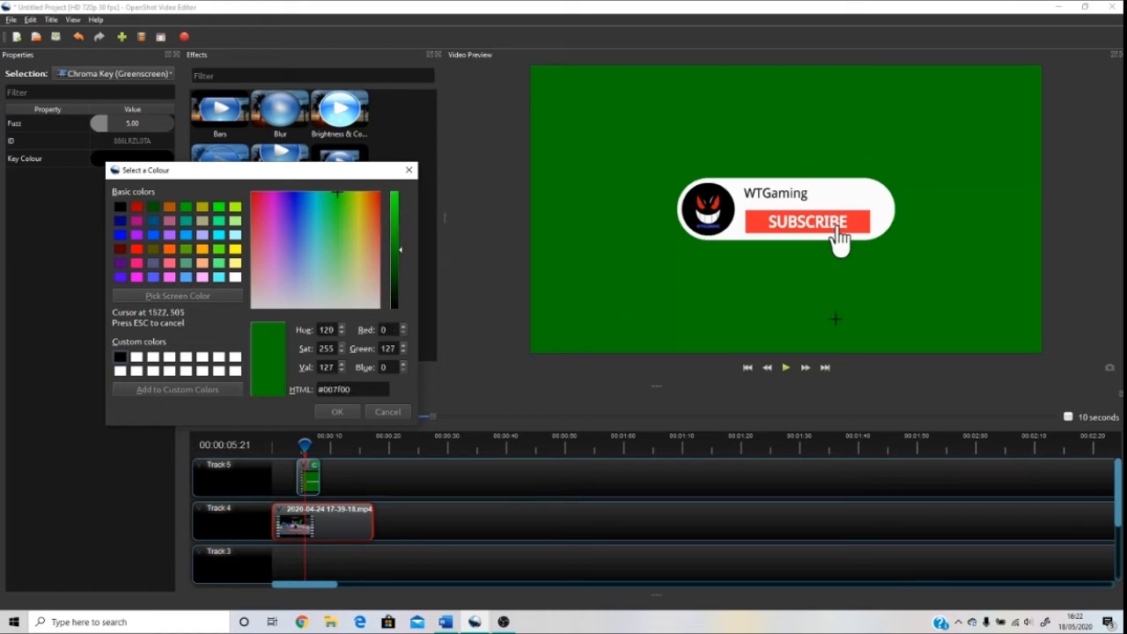
pyautogui.click(679, 131)
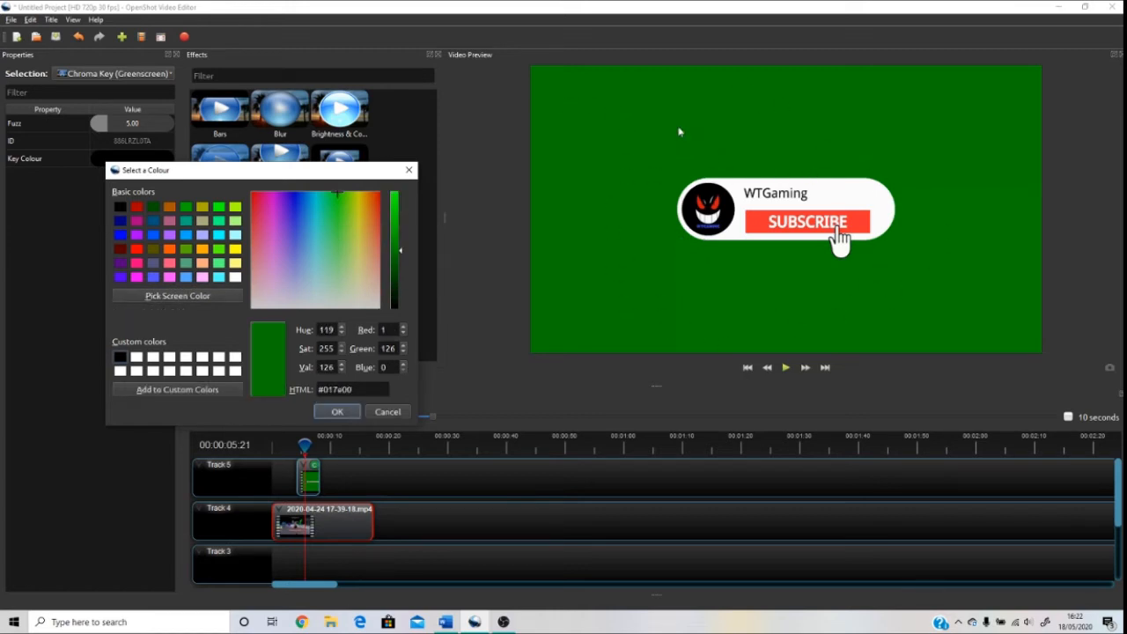
pyautogui.click(341, 413)
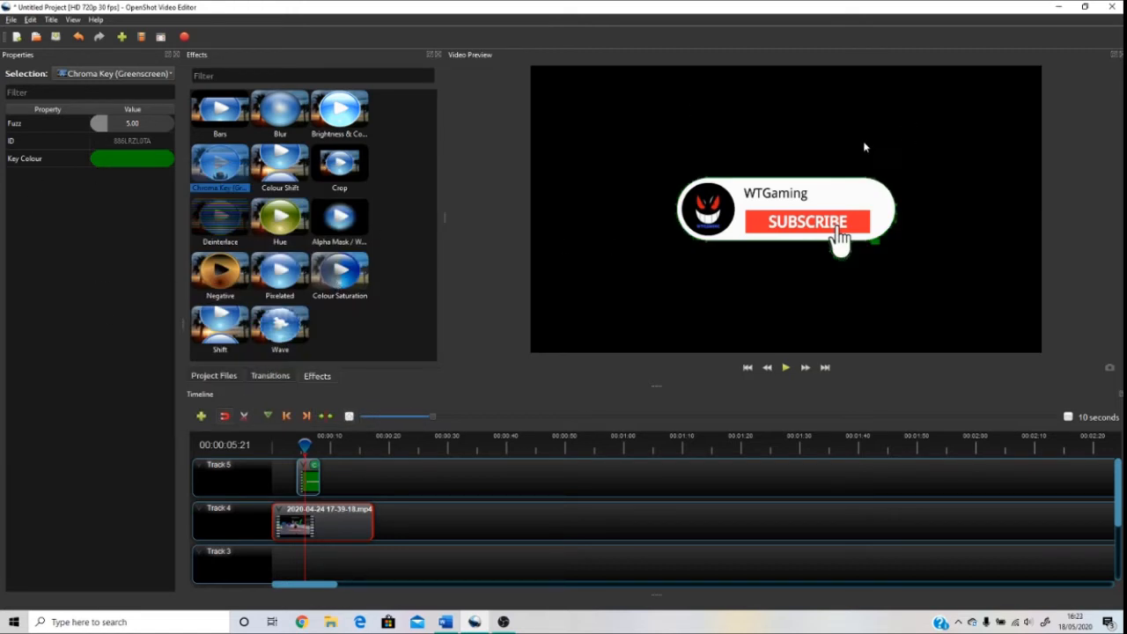
pyautogui.rightClick(354, 522)
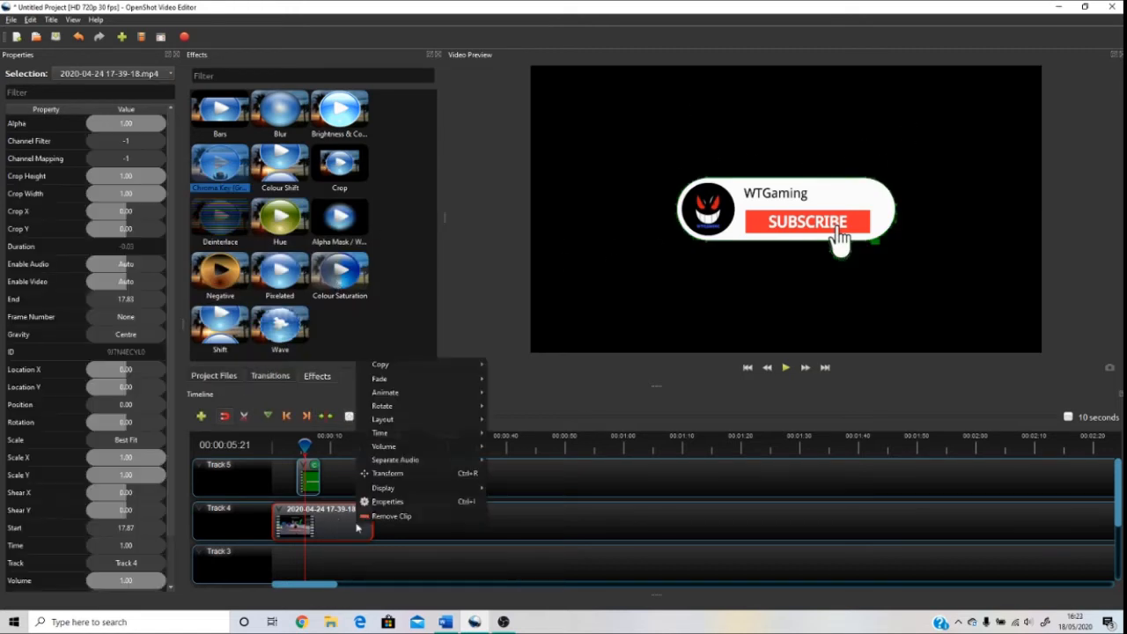
pyautogui.click(406, 518)
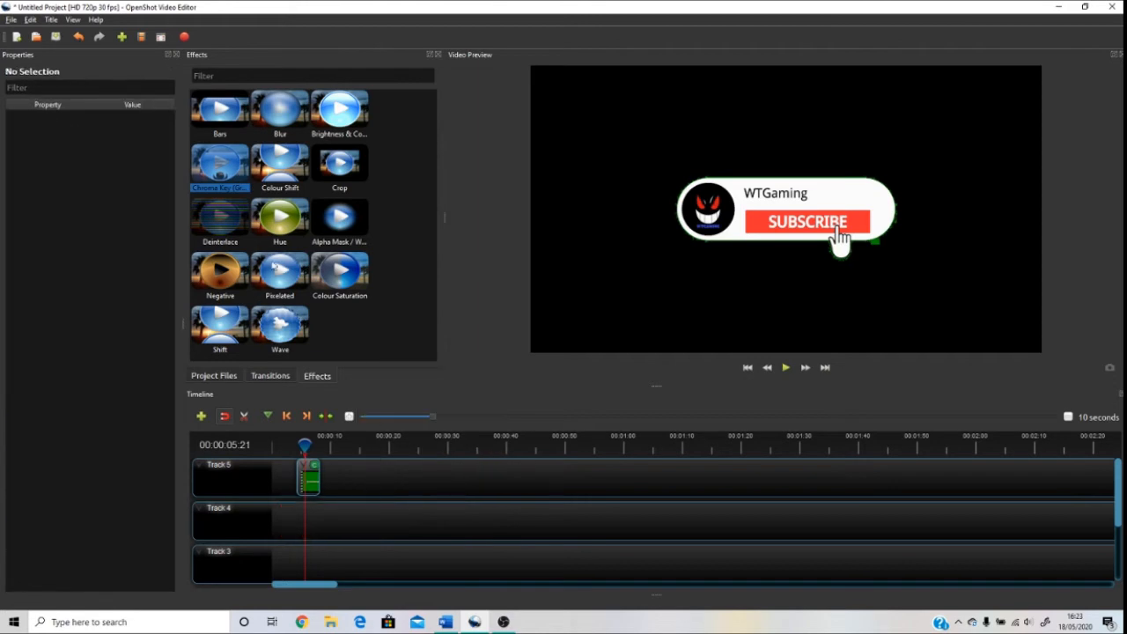
pyautogui.click(212, 377)
pyautogui.moveTo(234, 110); pyautogui.dragTo(279, 519)
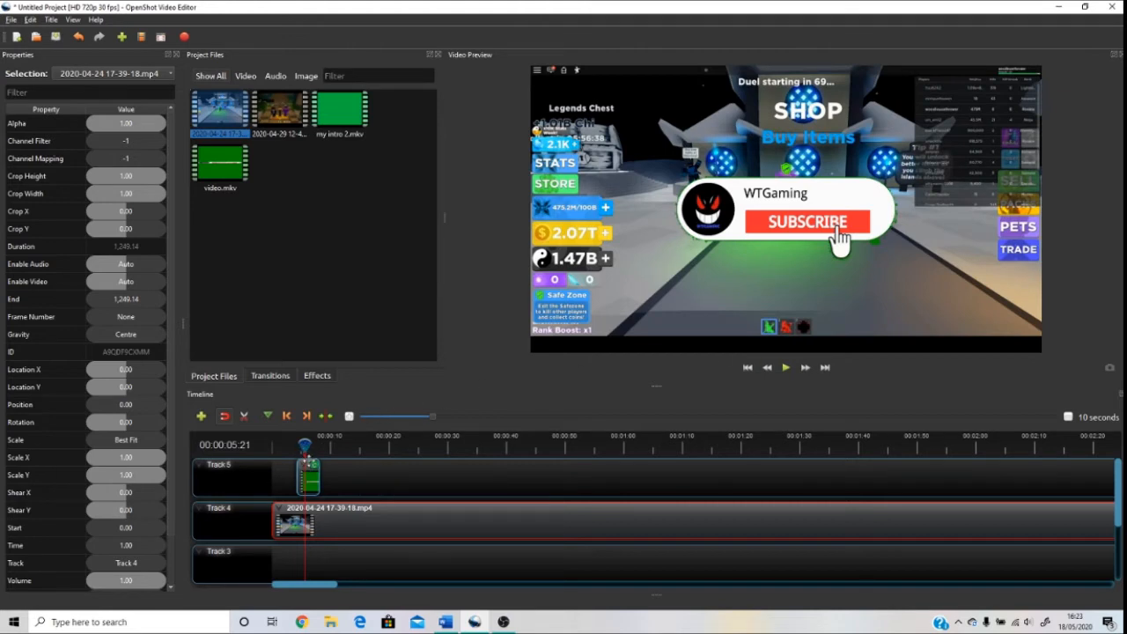
# Set the Chroma Key effect's fuzz to 25 and preview the overlay from about 1 second into the timeline.
pyautogui.click(314, 465)
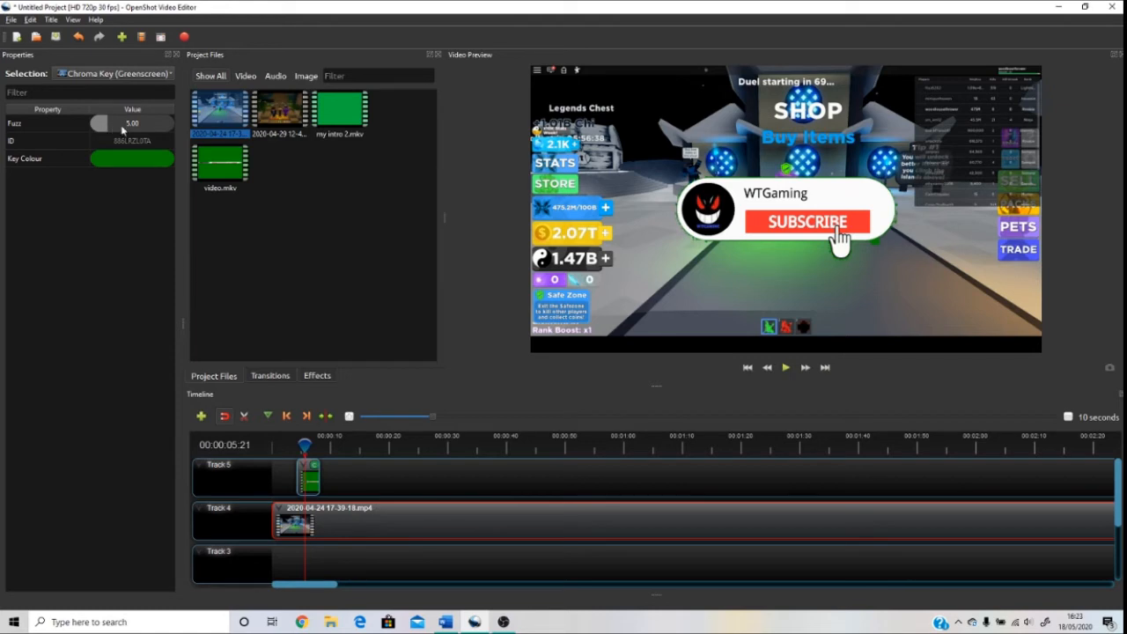
pyautogui.moveTo(104, 130); pyautogui.dragTo(204, 133)
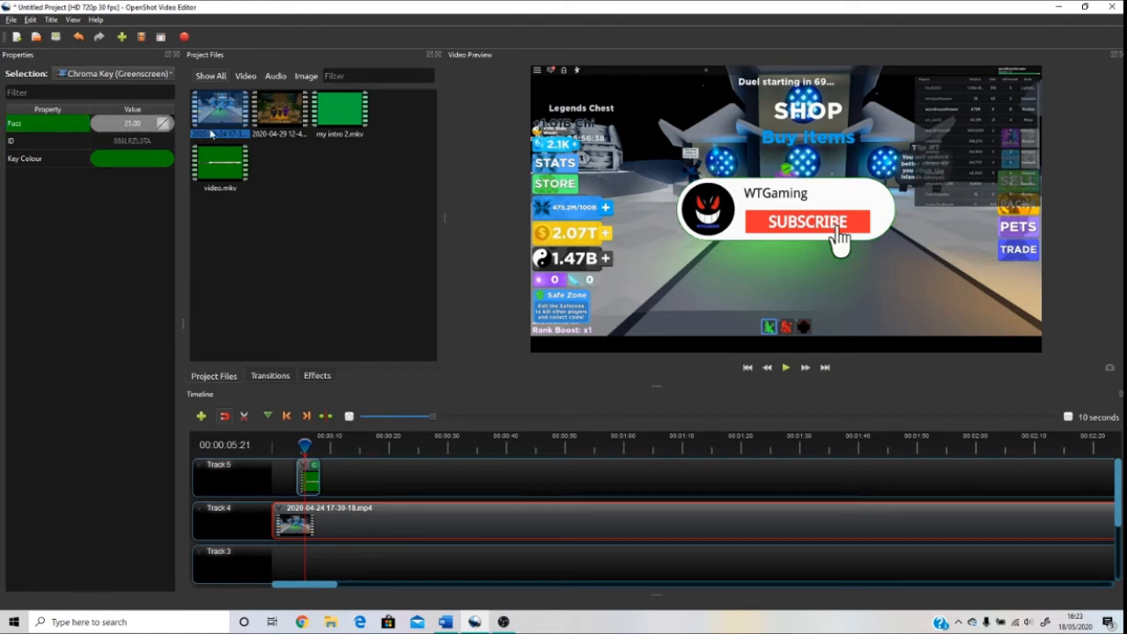
pyautogui.moveTo(303, 447); pyautogui.dragTo(278, 447)
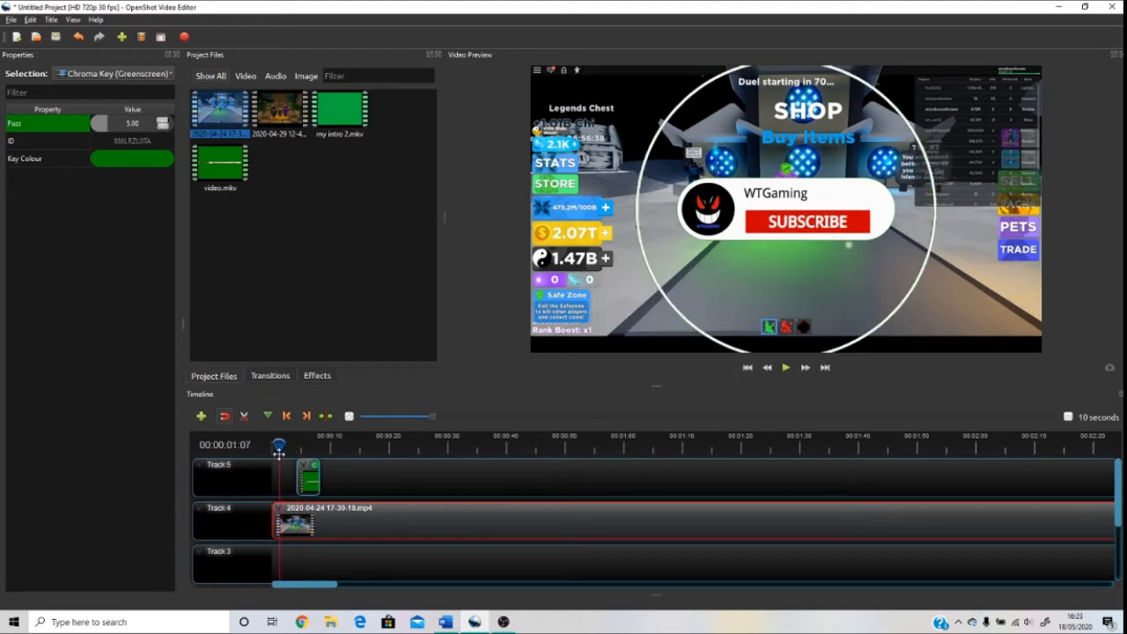
pyautogui.click(785, 367)
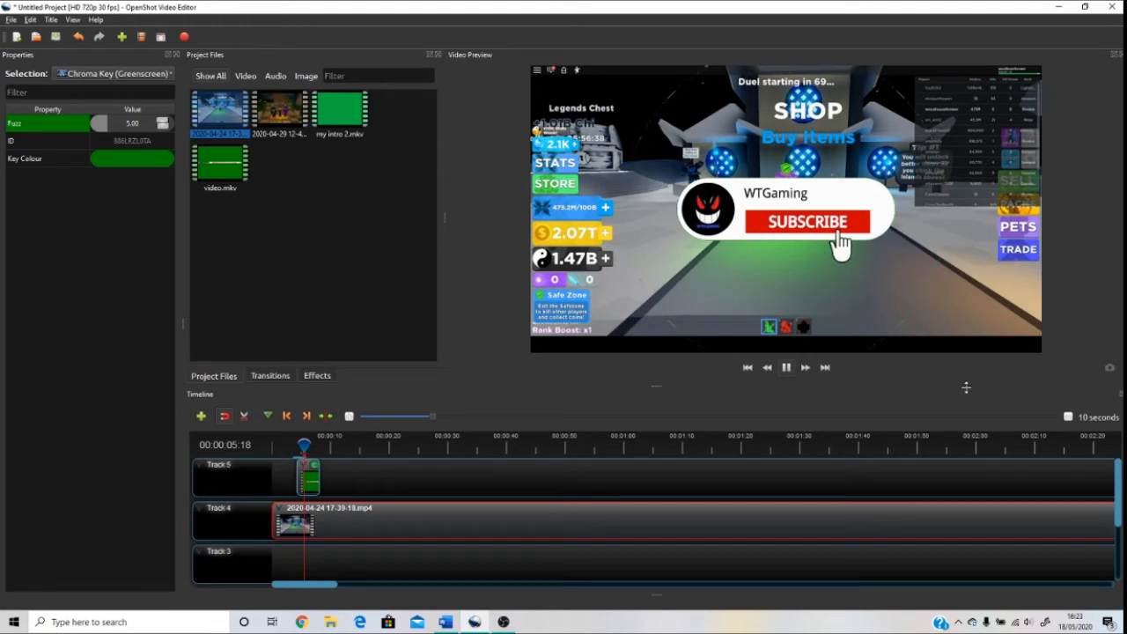
pyautogui.click(785, 369)
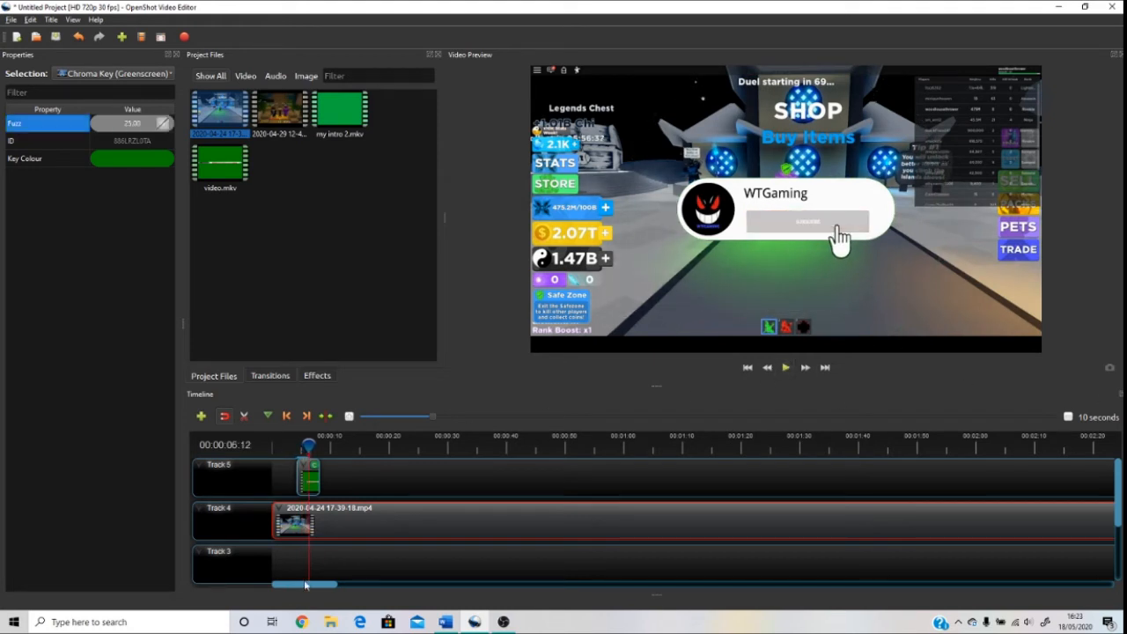
# Try the 1/4 Size - Top Left layout on both selected clips and reset their layout.
pyautogui.rightClick(310, 484)
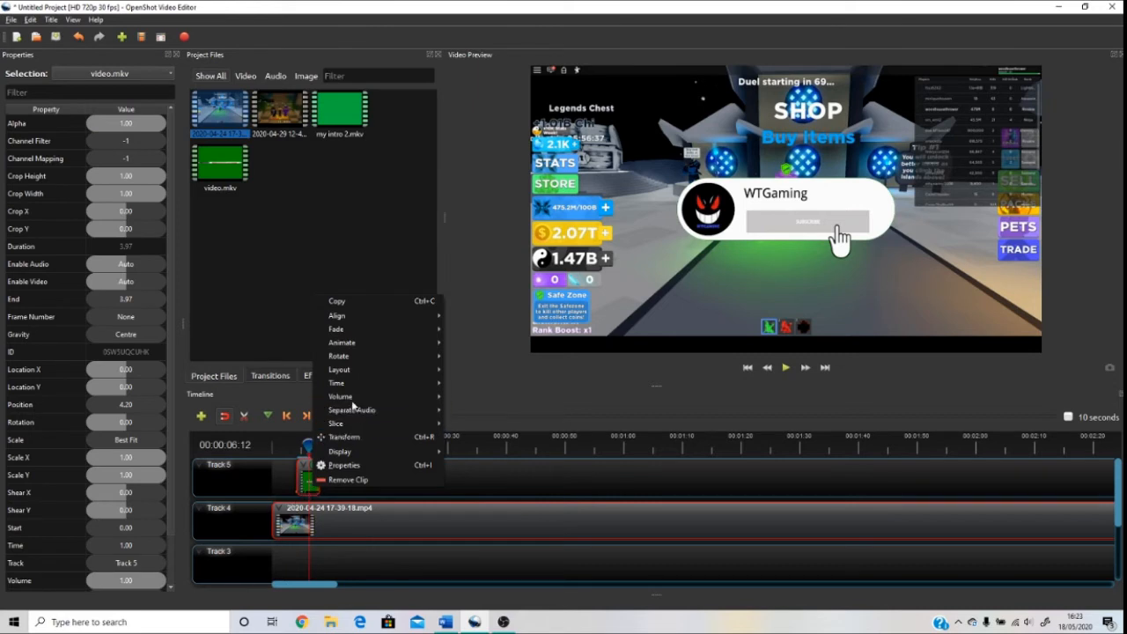
pyautogui.moveTo(346, 371)
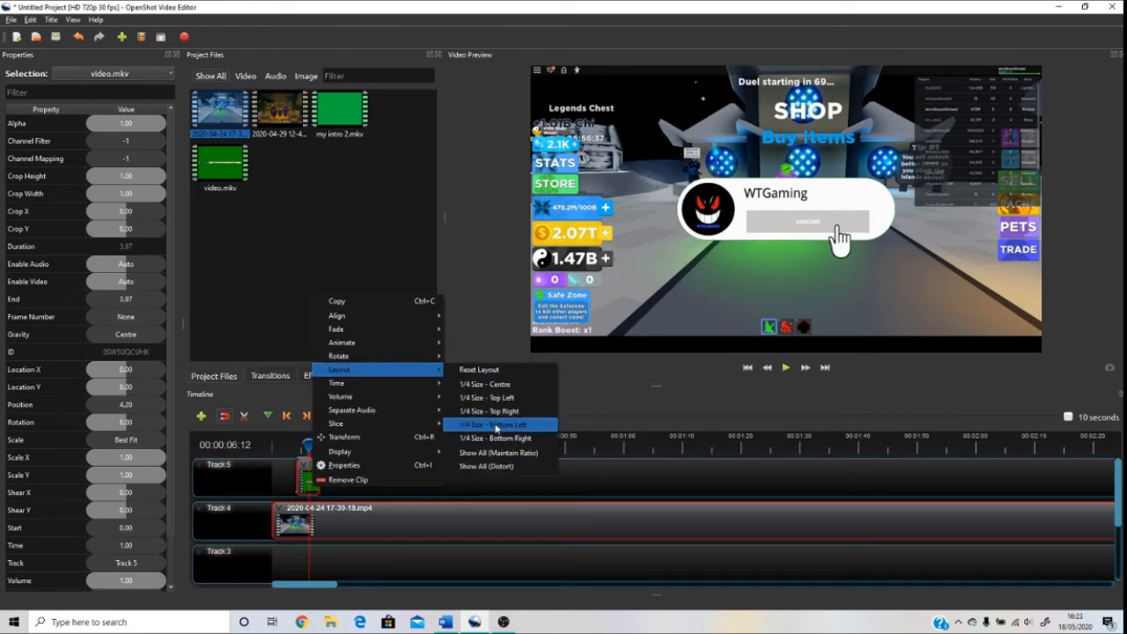
pyautogui.click(497, 398)
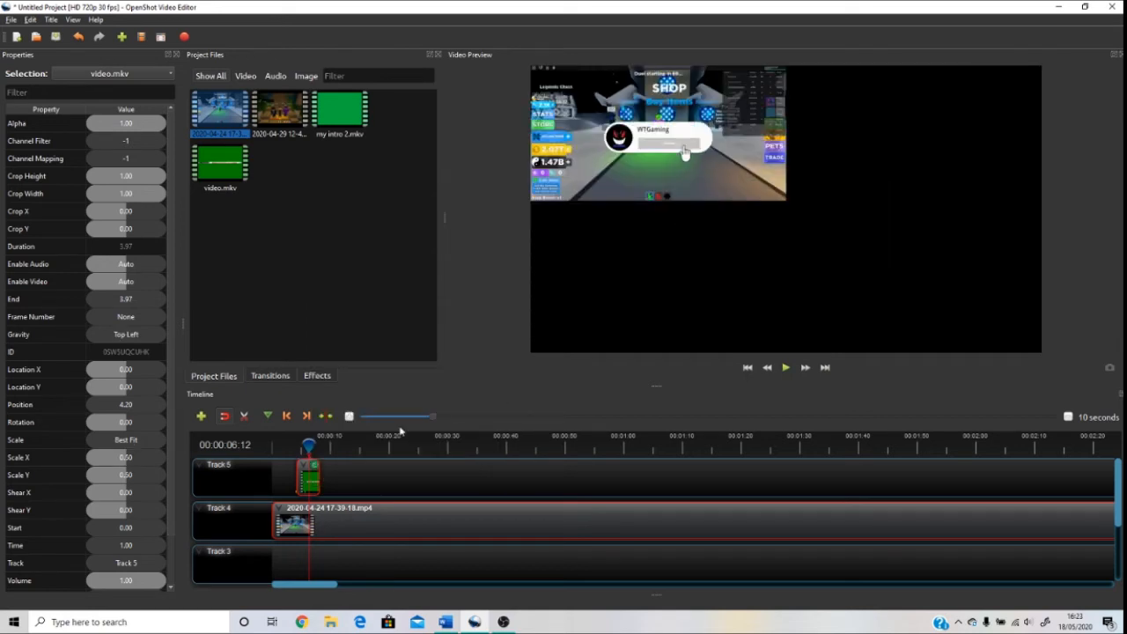
pyautogui.rightClick(313, 480)
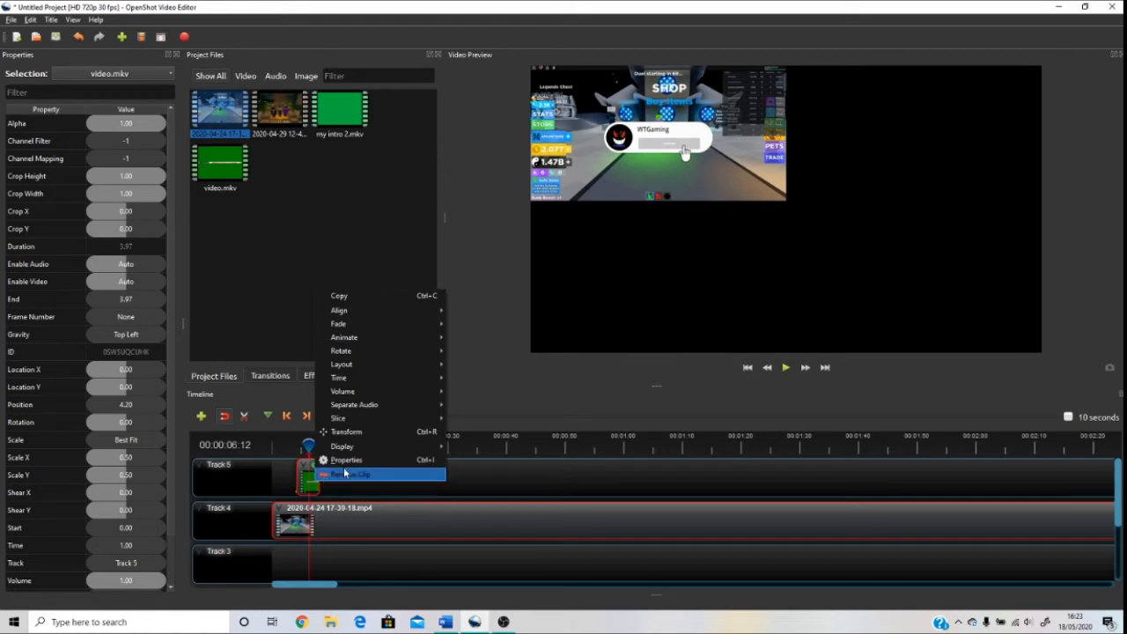
pyautogui.moveTo(427, 368)
pyautogui.click(485, 371)
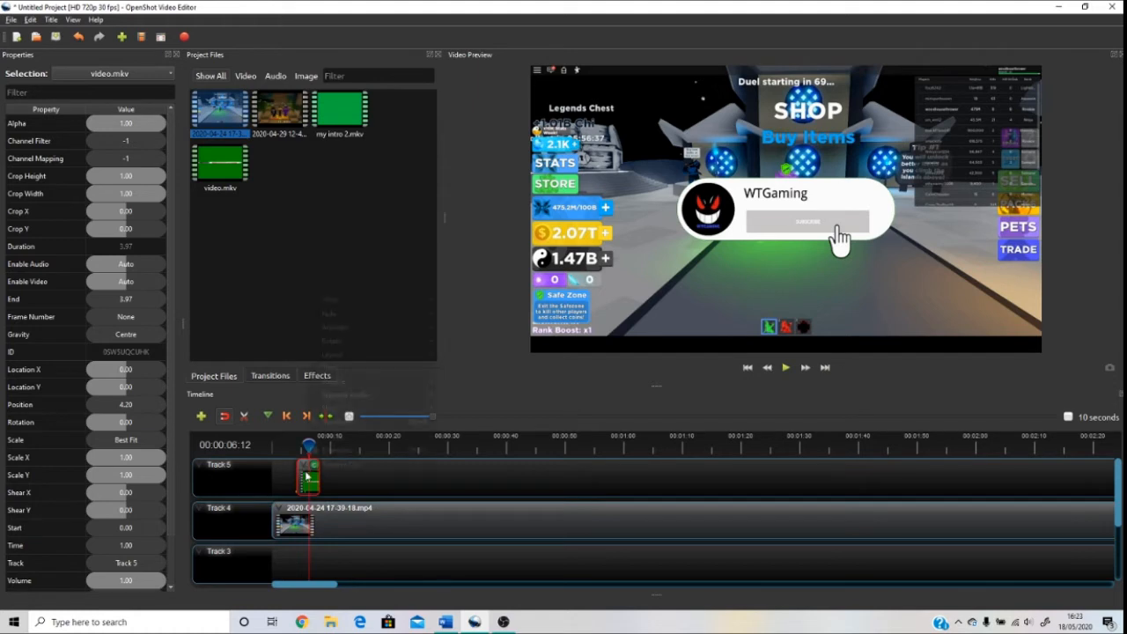
# Apply the 1/4 Size - Bottom Left layout to the video.mkv overlay clip on Track 5 and briefly play the preview.
pyautogui.rightClick(307, 471)
pyautogui.moveTo(355, 359)
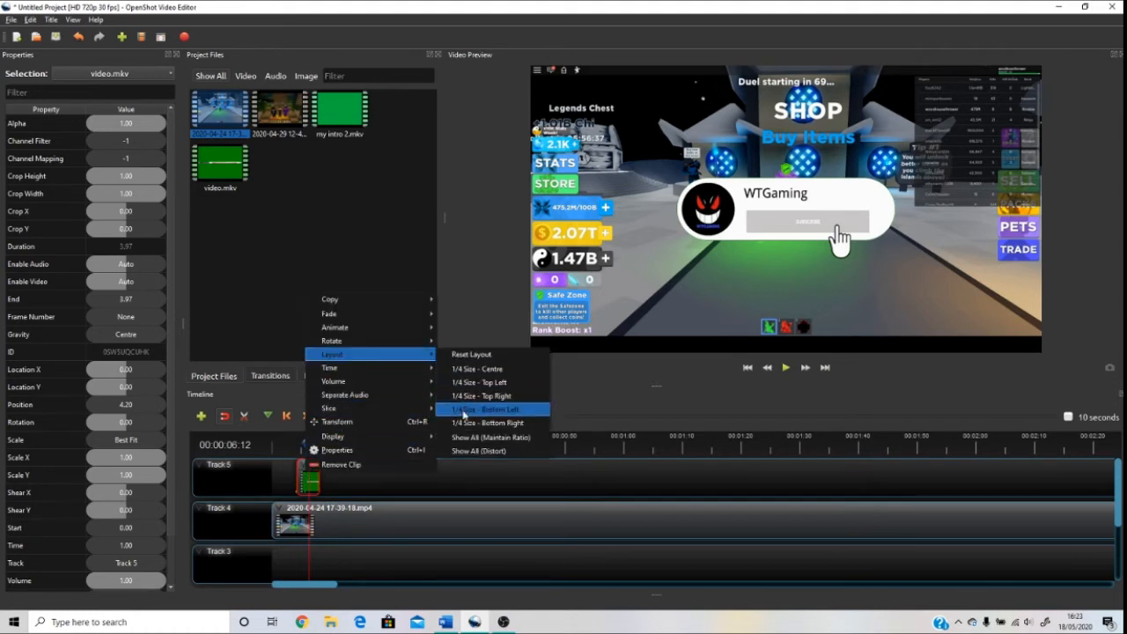
pyautogui.click(464, 410)
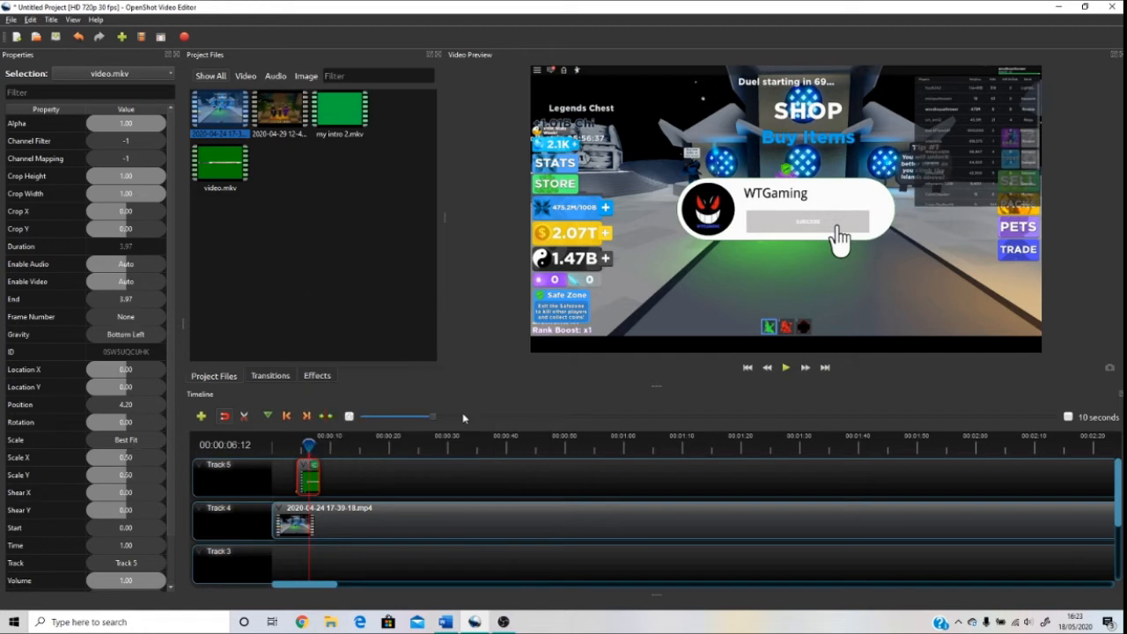
pyautogui.click(782, 372)
pyautogui.click(782, 372)
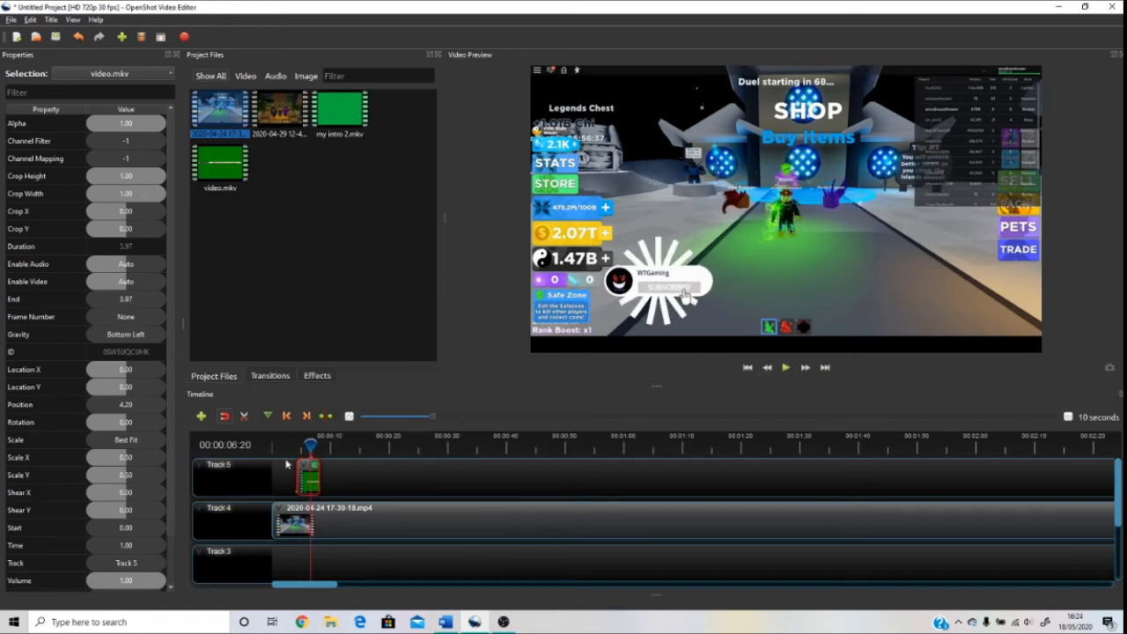
# Review the resized overlay by moving the playhead around it and jumping between the start and end of the clip.
pyautogui.moveTo(312, 445)
pyautogui.mouseDown()
pyautogui.moveTo(275, 445)
pyautogui.moveTo(295, 444)
pyautogui.mouseUp()
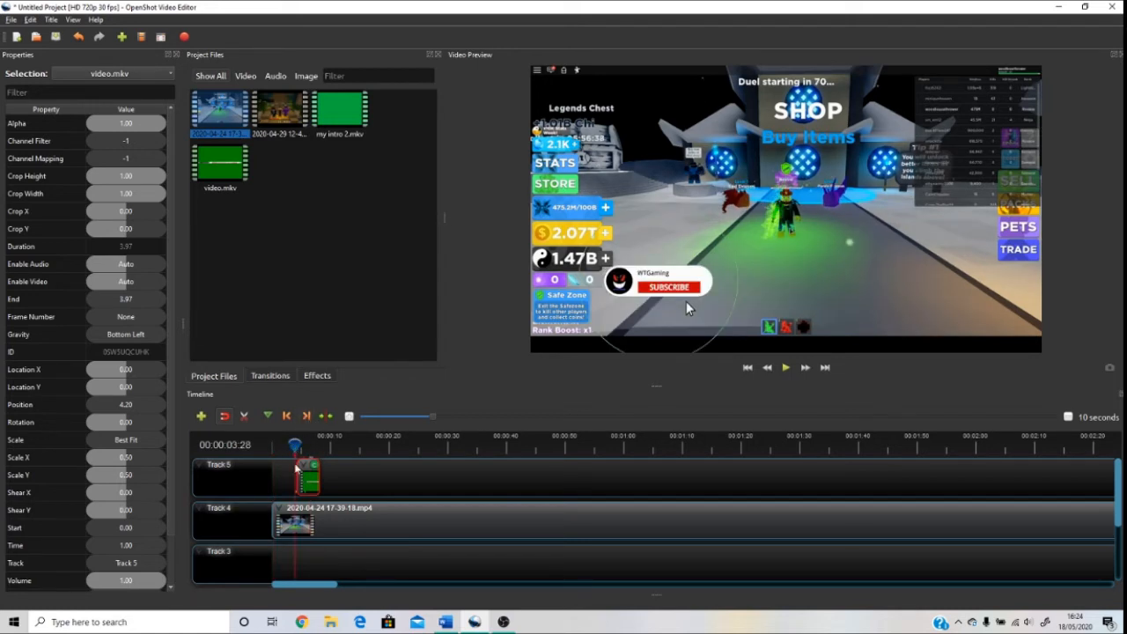
pyautogui.moveTo(295, 444); pyautogui.dragTo(373, 443)
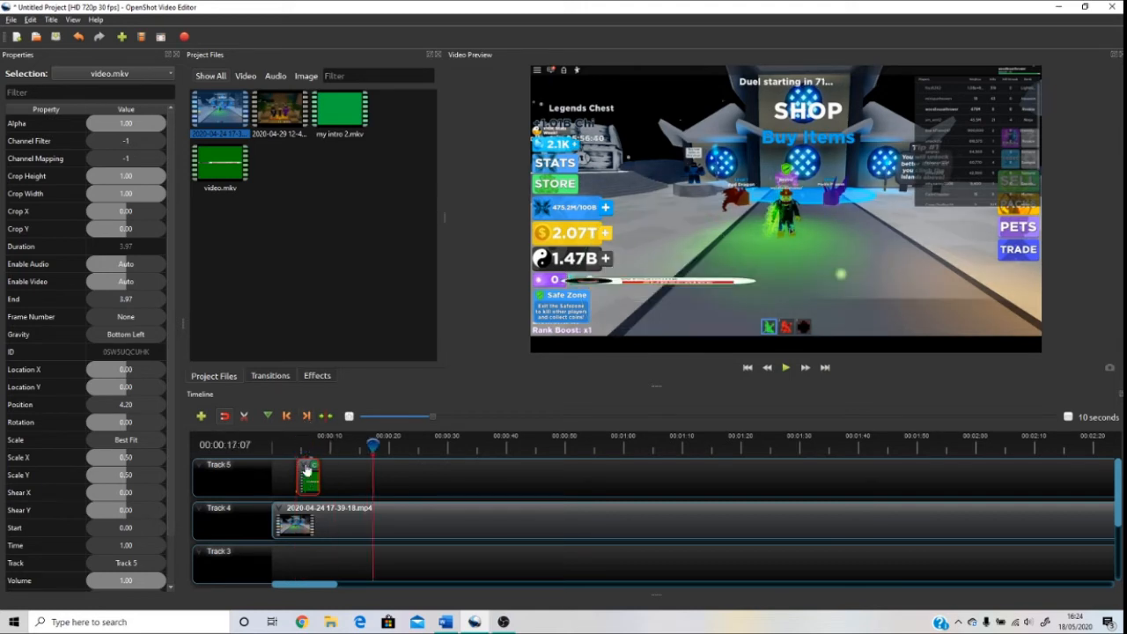
pyautogui.click(289, 417)
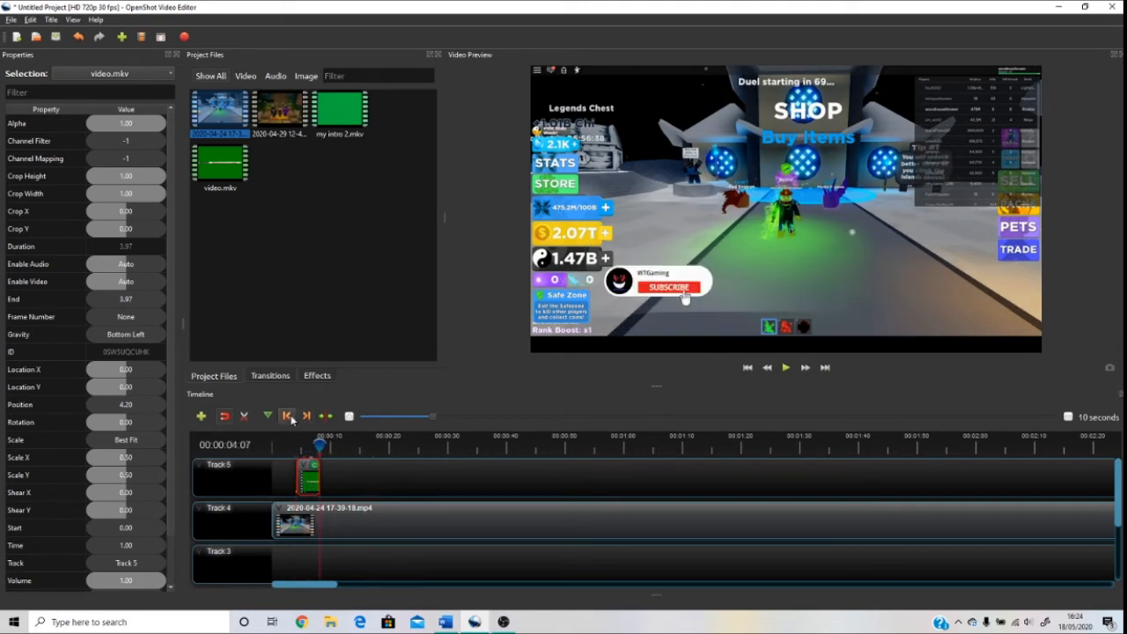
pyautogui.click(290, 417)
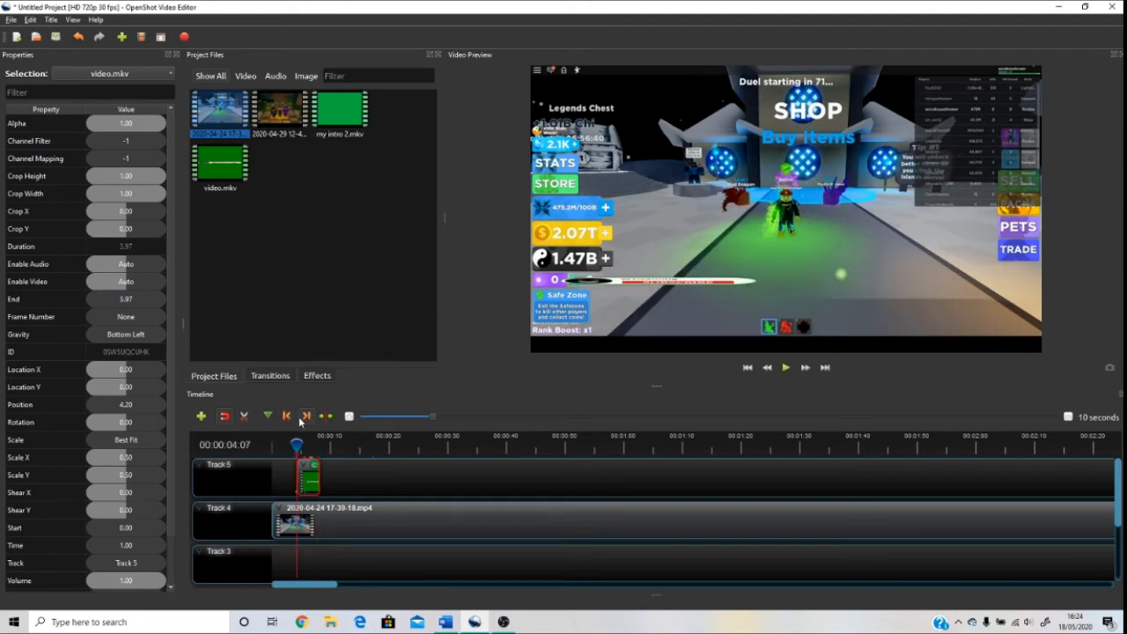
pyautogui.click(305, 416)
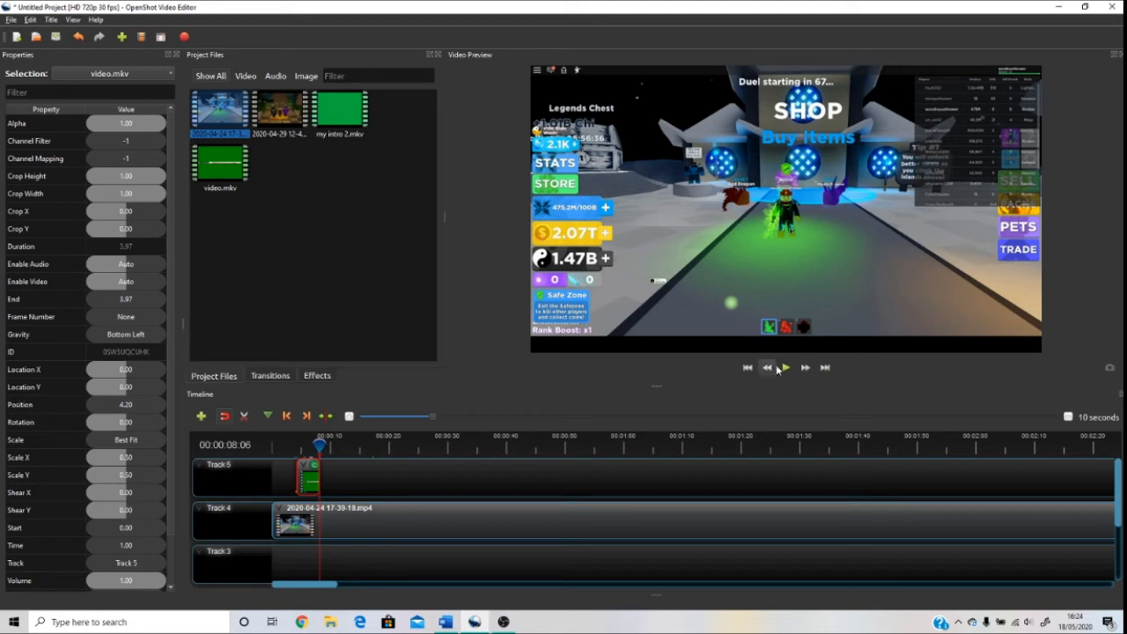
pyautogui.rightClick(313, 489)
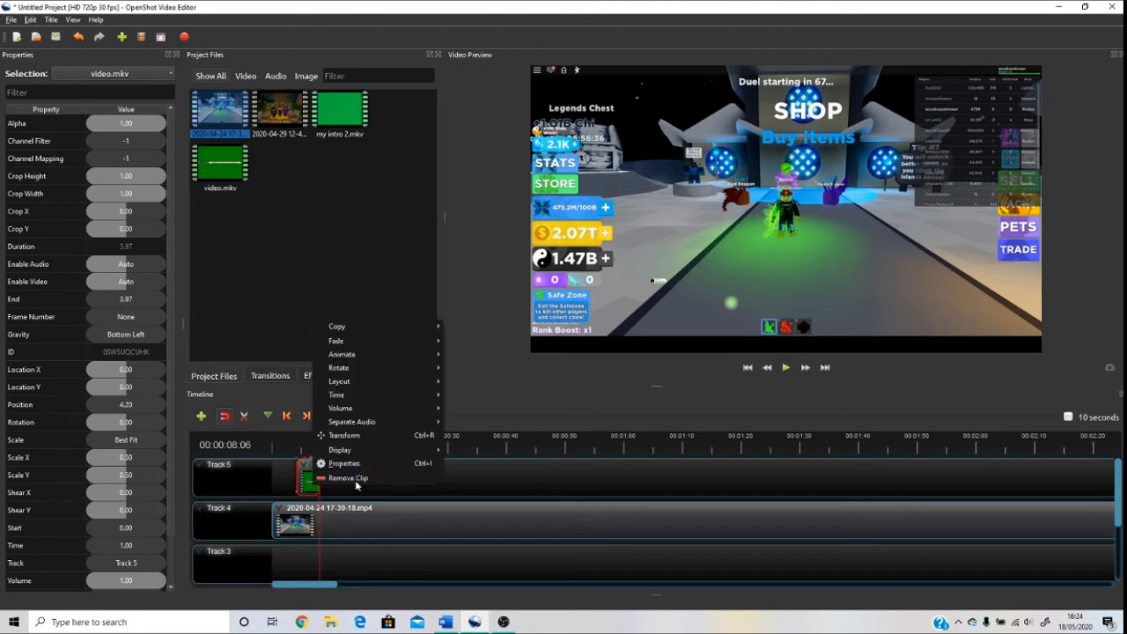
pyautogui.click(358, 482)
pyautogui.rightClick(365, 522)
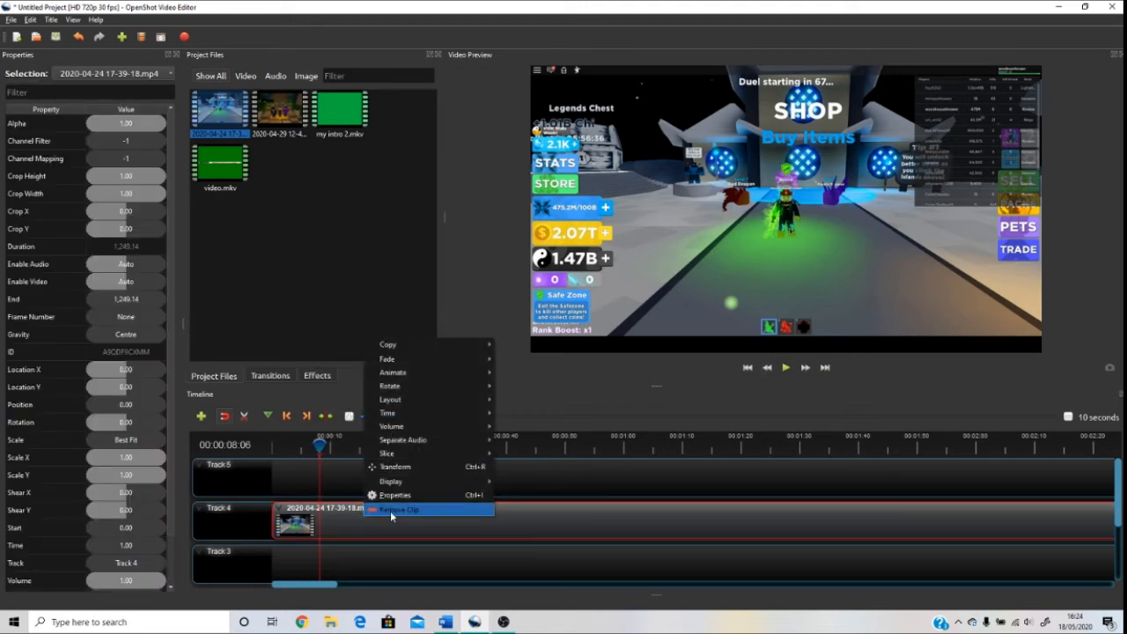
pyautogui.click(390, 509)
pyautogui.moveTo(269, 114); pyautogui.dragTo(388, 525)
pyautogui.moveTo(208, 92); pyautogui.dragTo(256, 475)
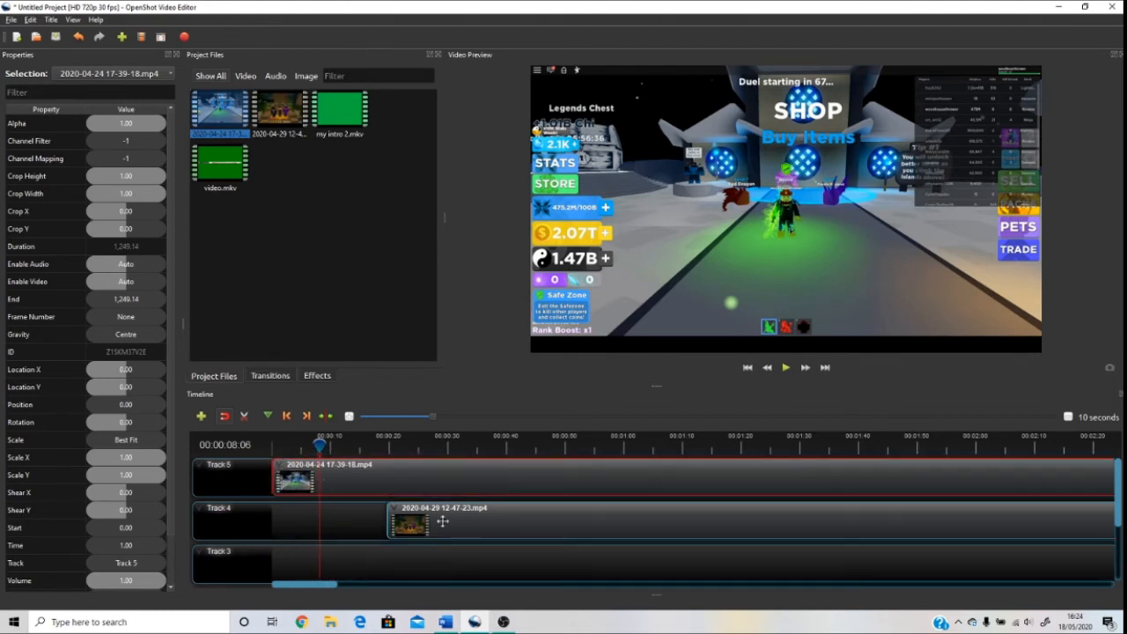
pyautogui.moveTo(340, 581); pyautogui.dragTo(840, 570)
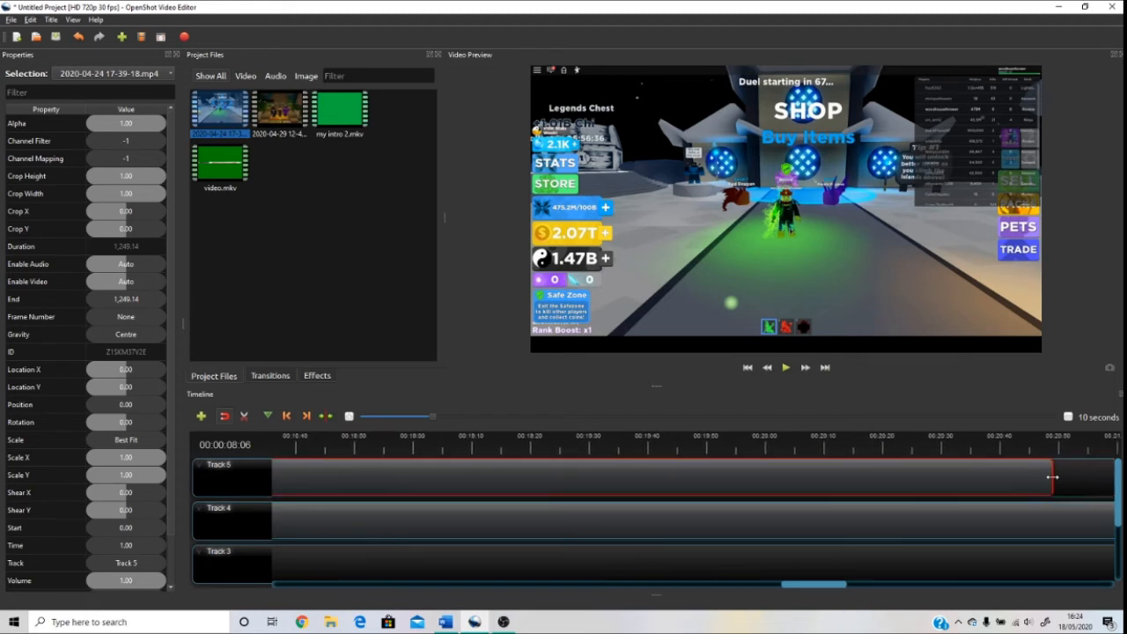
pyautogui.moveTo(1052, 476); pyautogui.dragTo(284, 487)
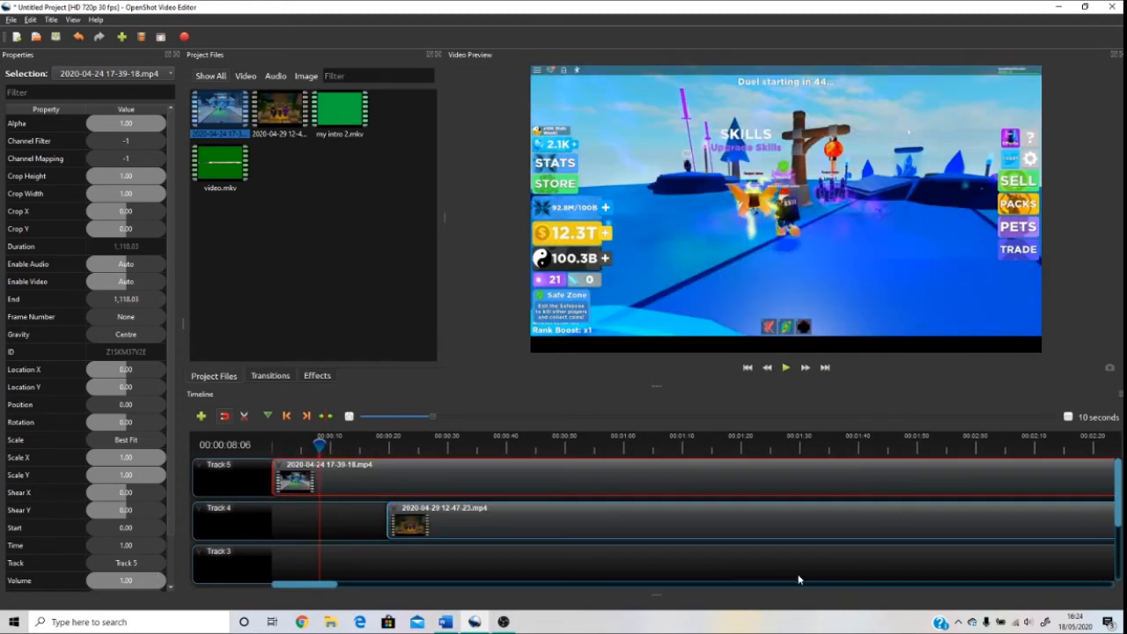
pyautogui.moveTo(314, 584); pyautogui.dragTo(823, 580)
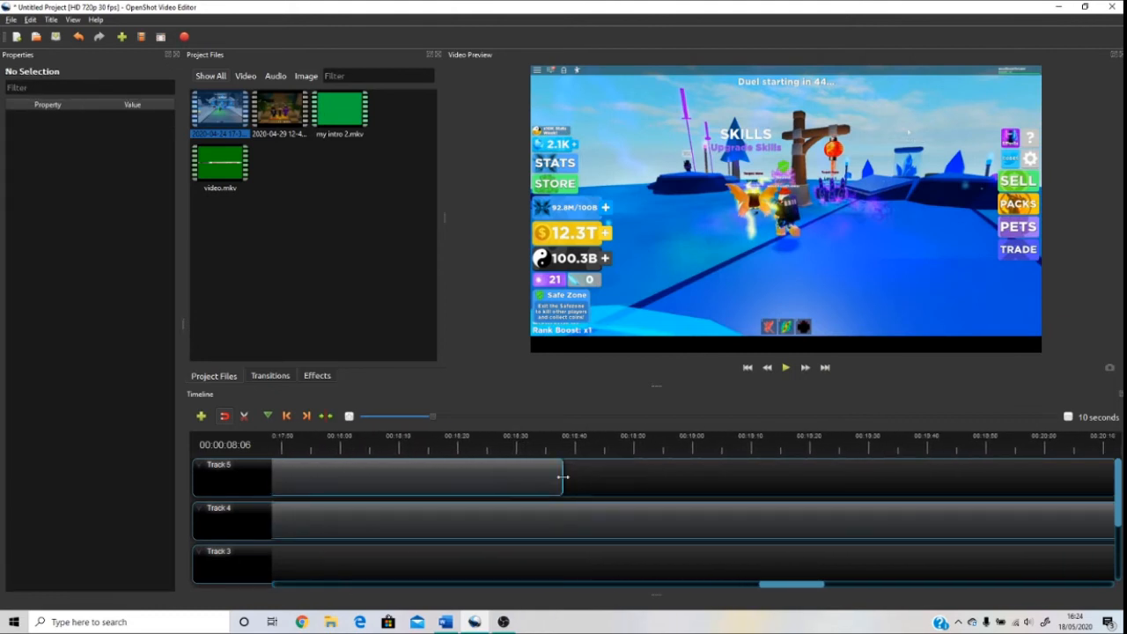
pyautogui.moveTo(563, 476); pyautogui.dragTo(284, 475)
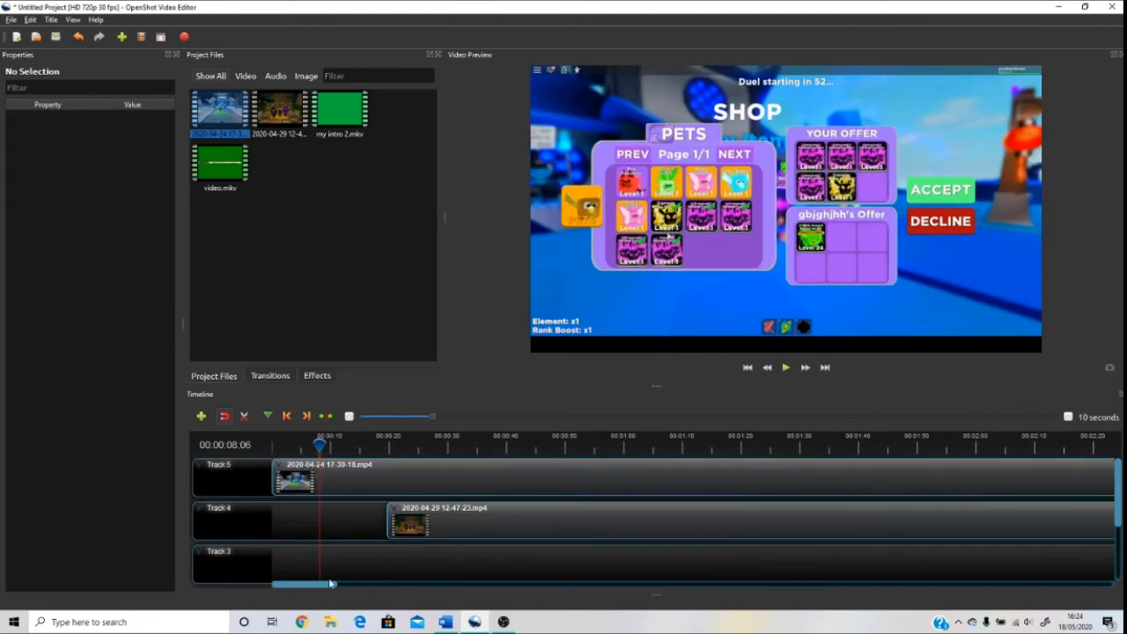
pyautogui.moveTo(326, 583); pyautogui.dragTo(701, 578)
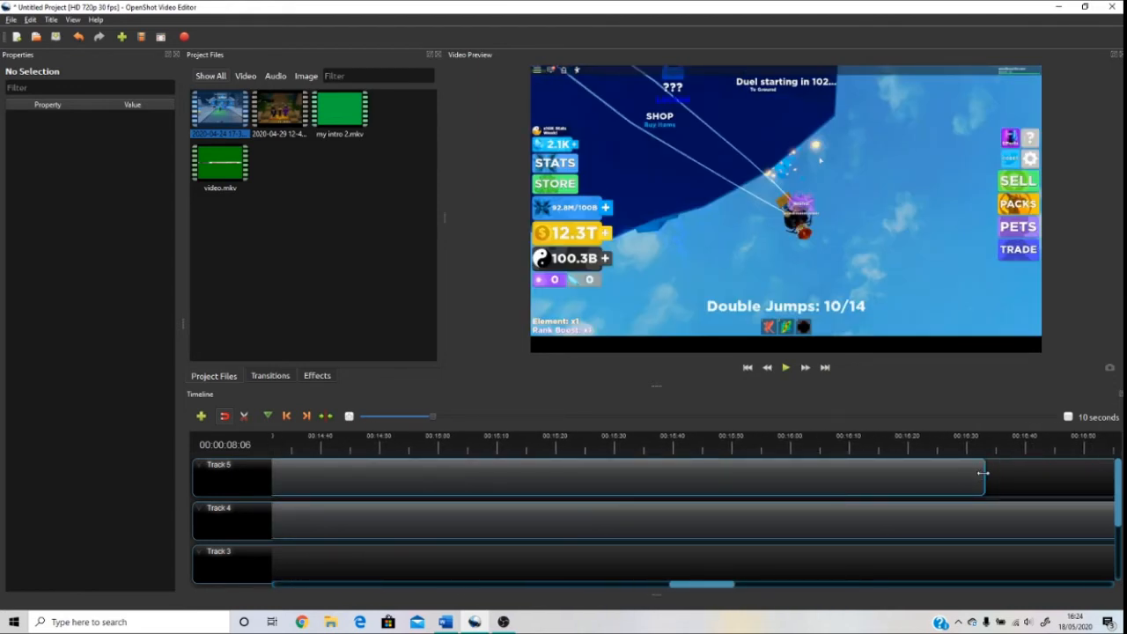
pyautogui.moveTo(983, 472); pyautogui.dragTo(344, 490)
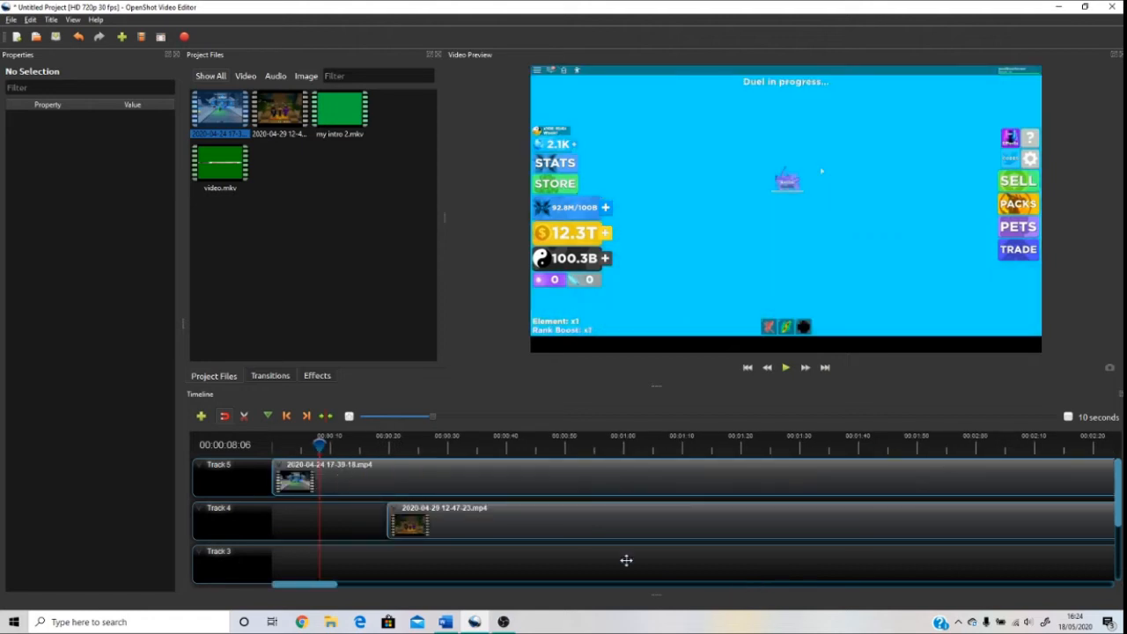
pyautogui.moveTo(325, 594); pyautogui.dragTo(705, 559)
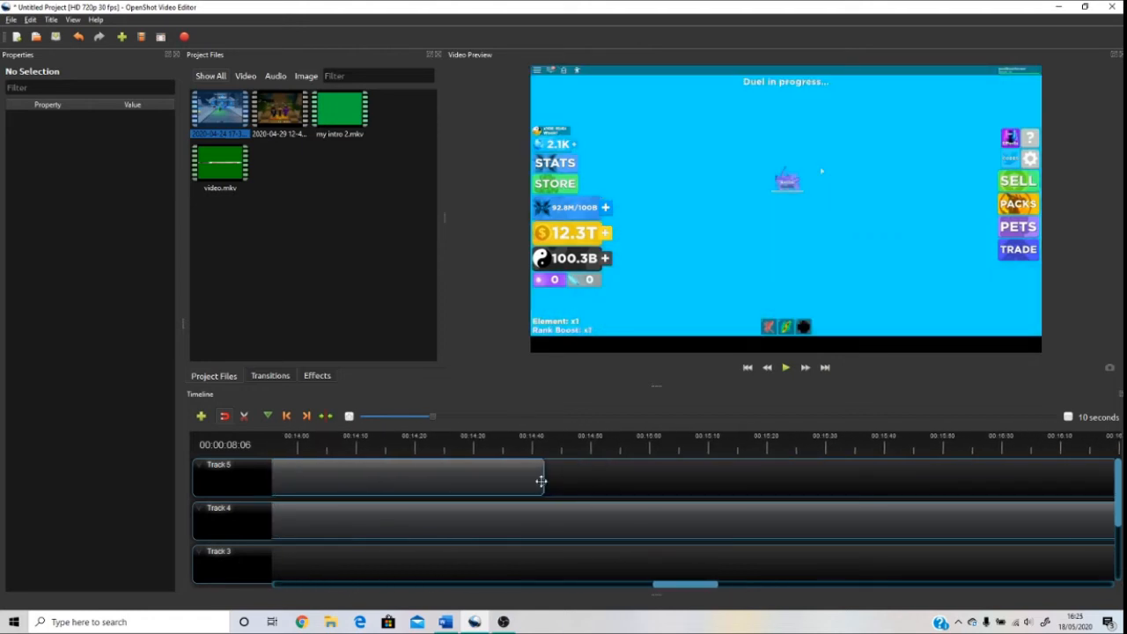
pyautogui.moveTo(546, 480); pyautogui.dragTo(304, 480)
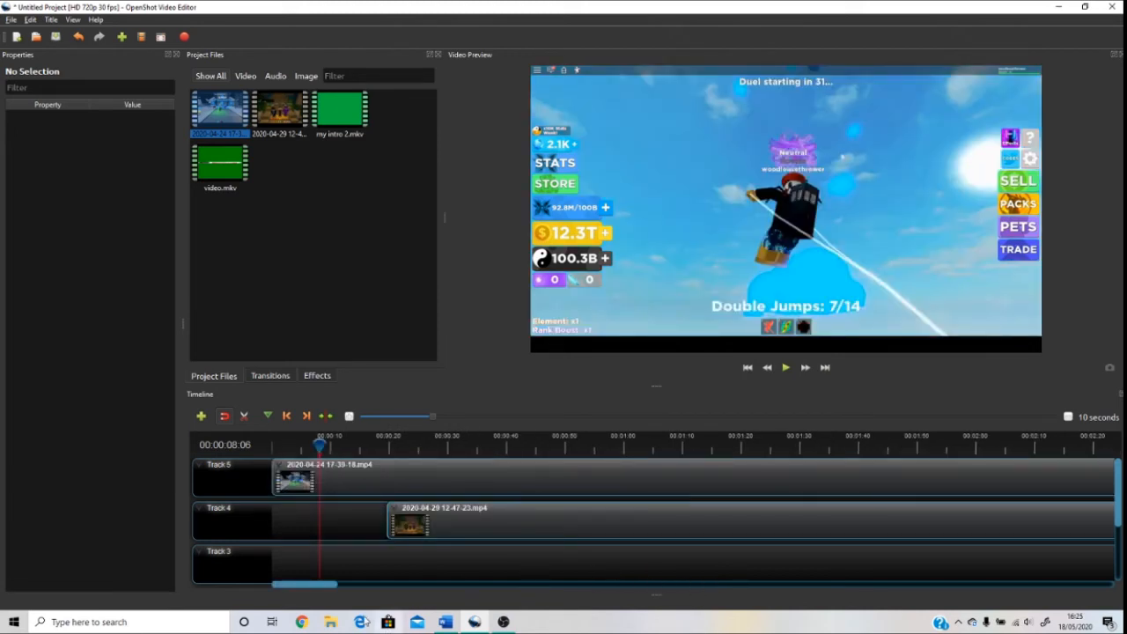
pyautogui.moveTo(325, 594); pyautogui.dragTo(657, 577)
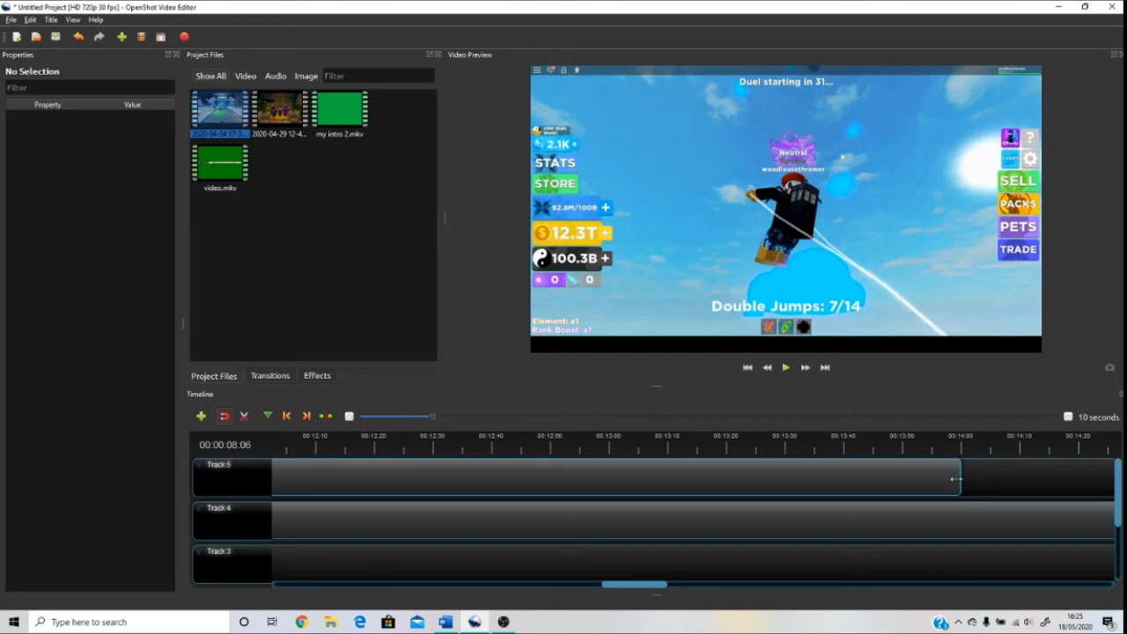
pyautogui.moveTo(955, 479); pyautogui.dragTo(290, 475)
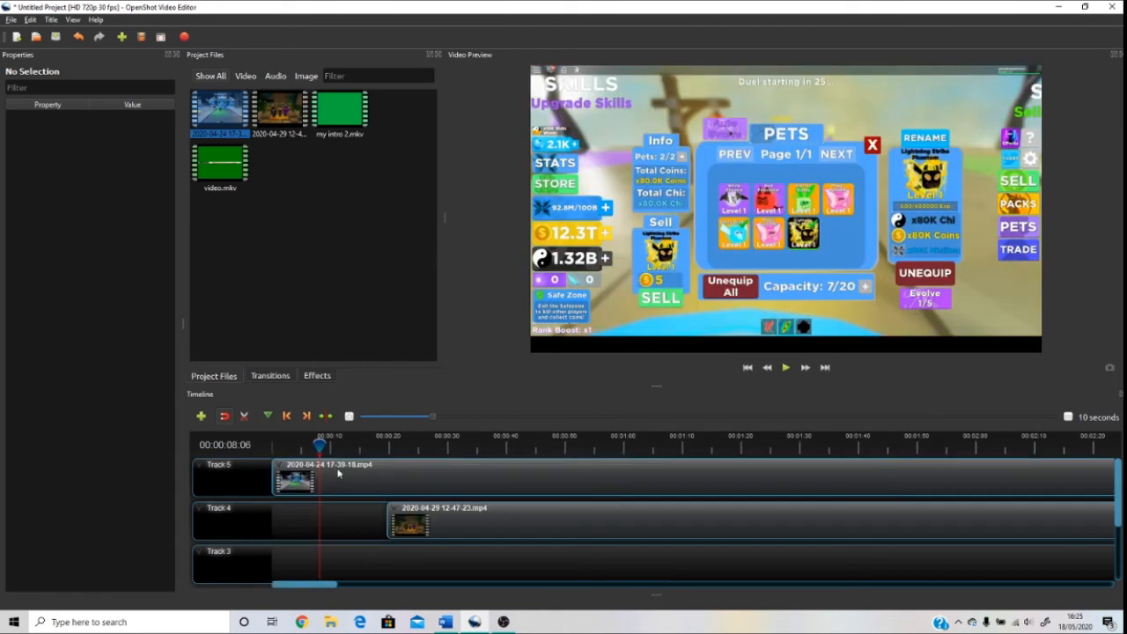
pyautogui.moveTo(339, 588); pyautogui.dragTo(640, 554)
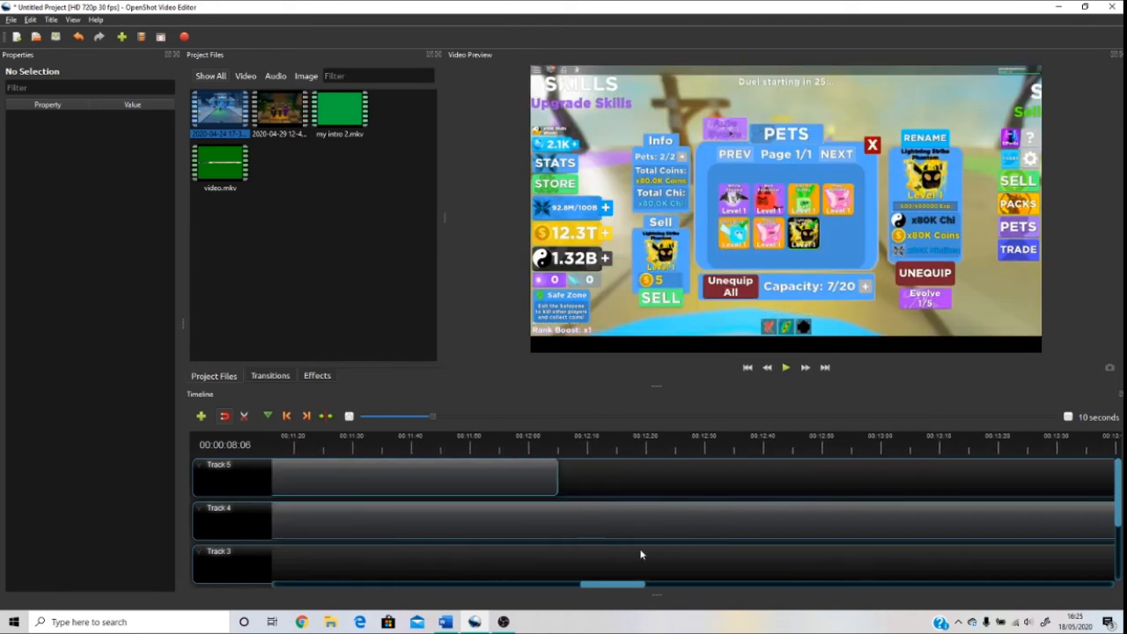
pyautogui.moveTo(554, 479); pyautogui.dragTo(295, 478)
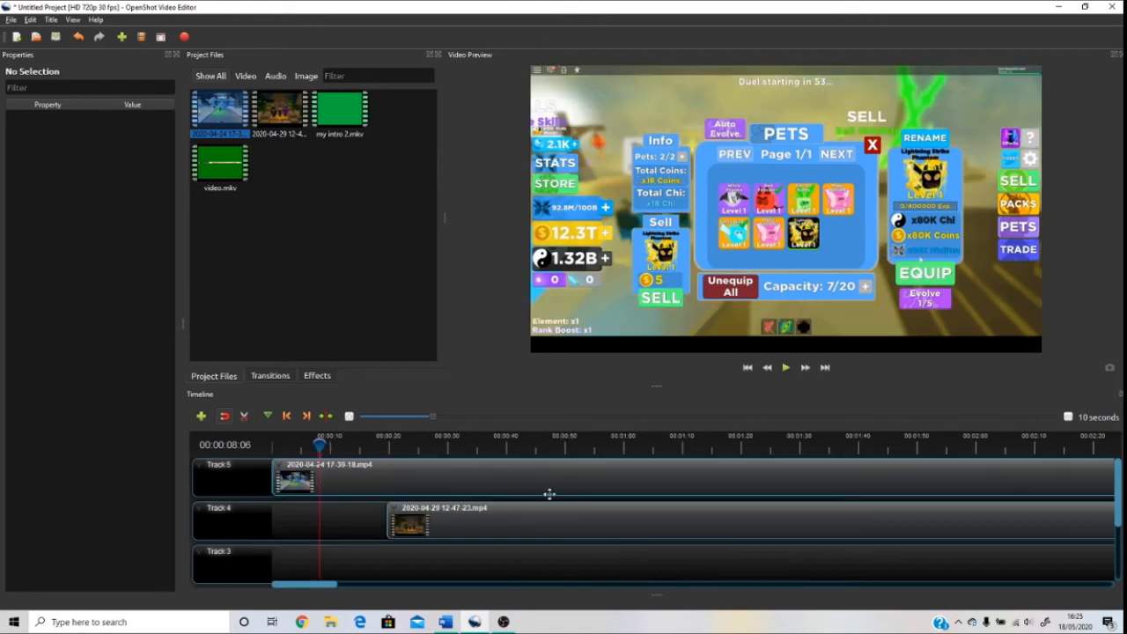
pyautogui.moveTo(307, 586); pyautogui.dragTo(583, 576)
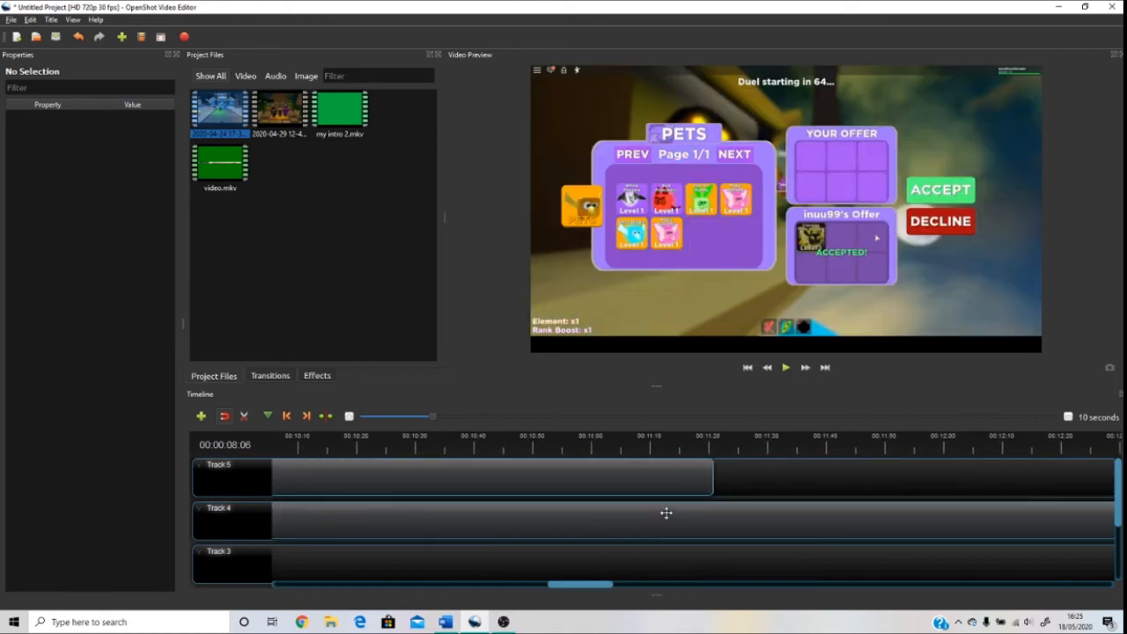
pyautogui.moveTo(711, 480); pyautogui.dragTo(282, 480)
pyautogui.moveTo(329, 588); pyautogui.dragTo(573, 582)
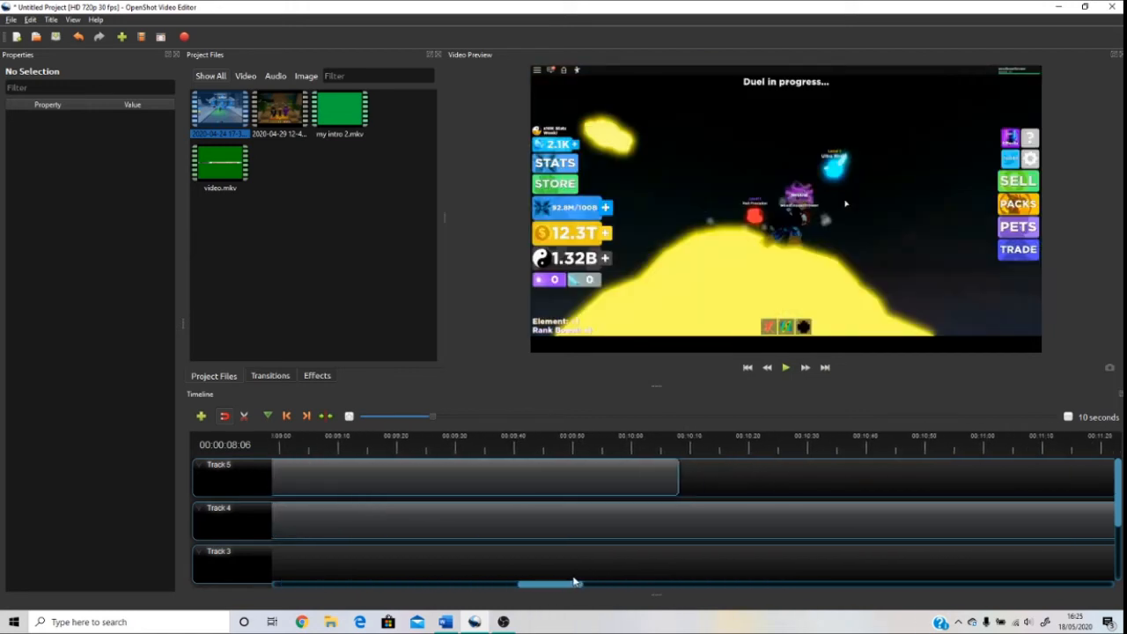
pyautogui.moveTo(684, 489); pyautogui.dragTo(280, 467)
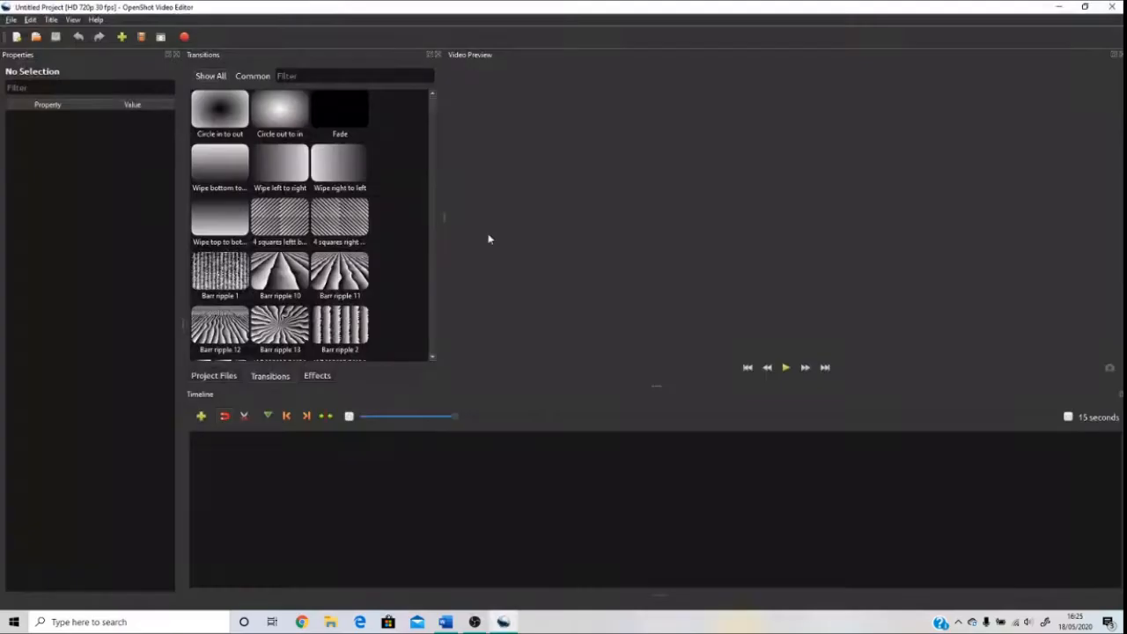
pyautogui.click(617, 314)
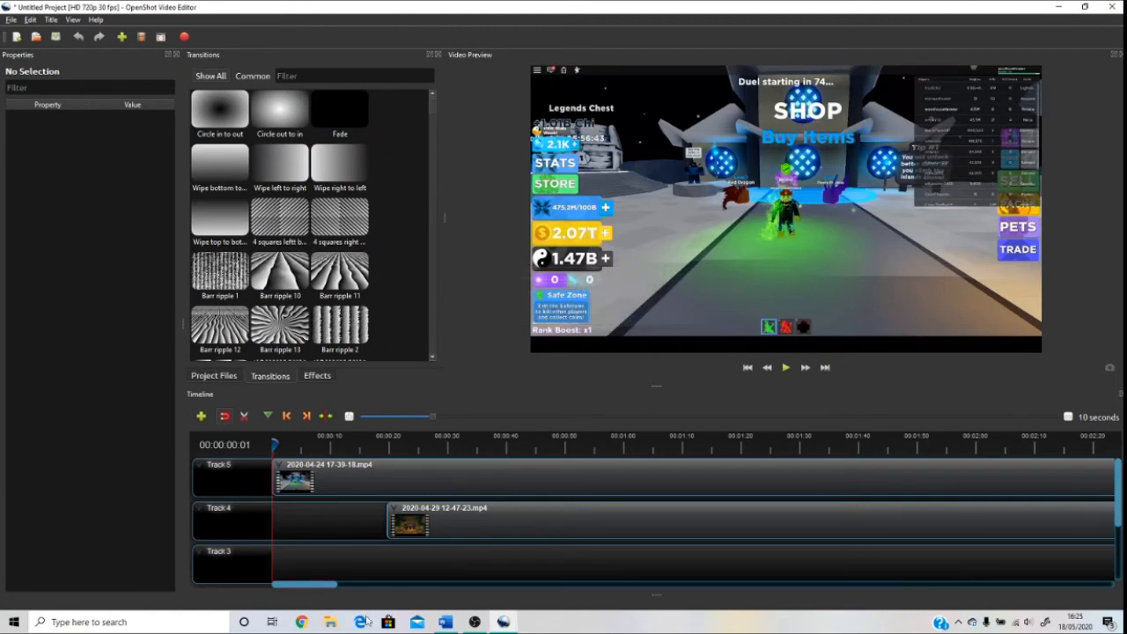
pyautogui.moveTo(343, 584); pyautogui.dragTo(688, 588)
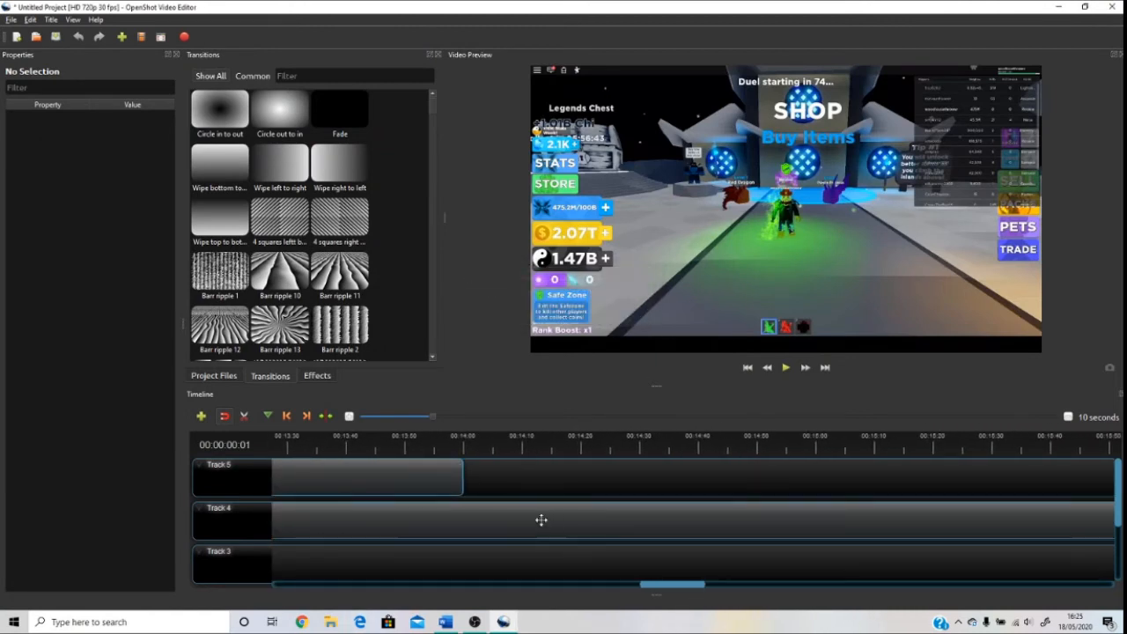
pyautogui.rightClick(446, 472)
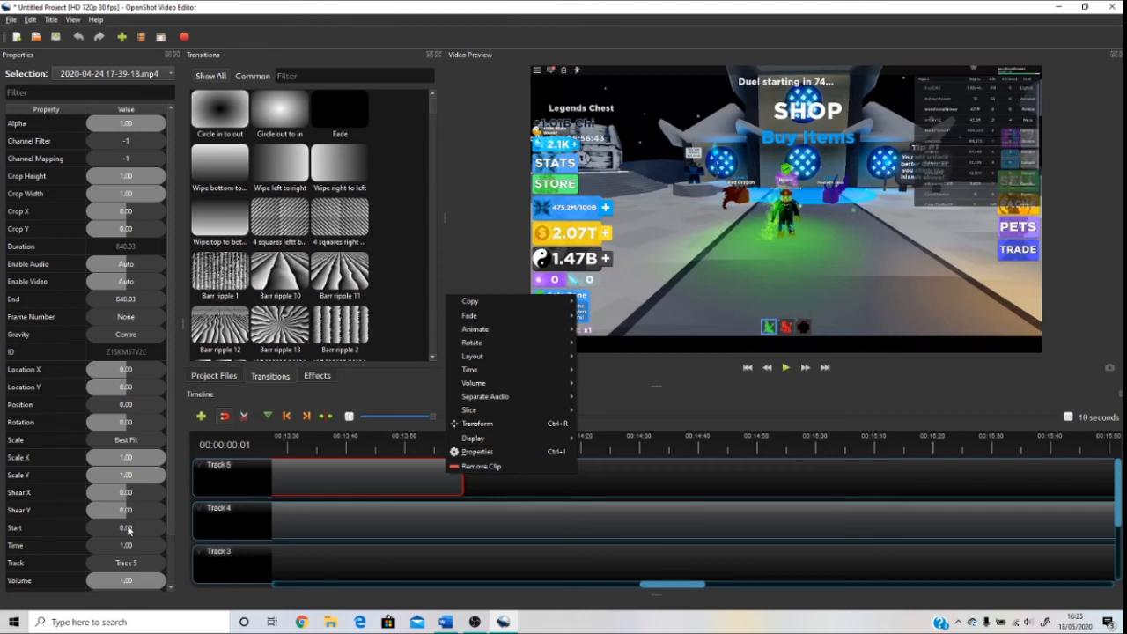
pyautogui.click(314, 464)
pyautogui.scroll(-2, 134, 548)
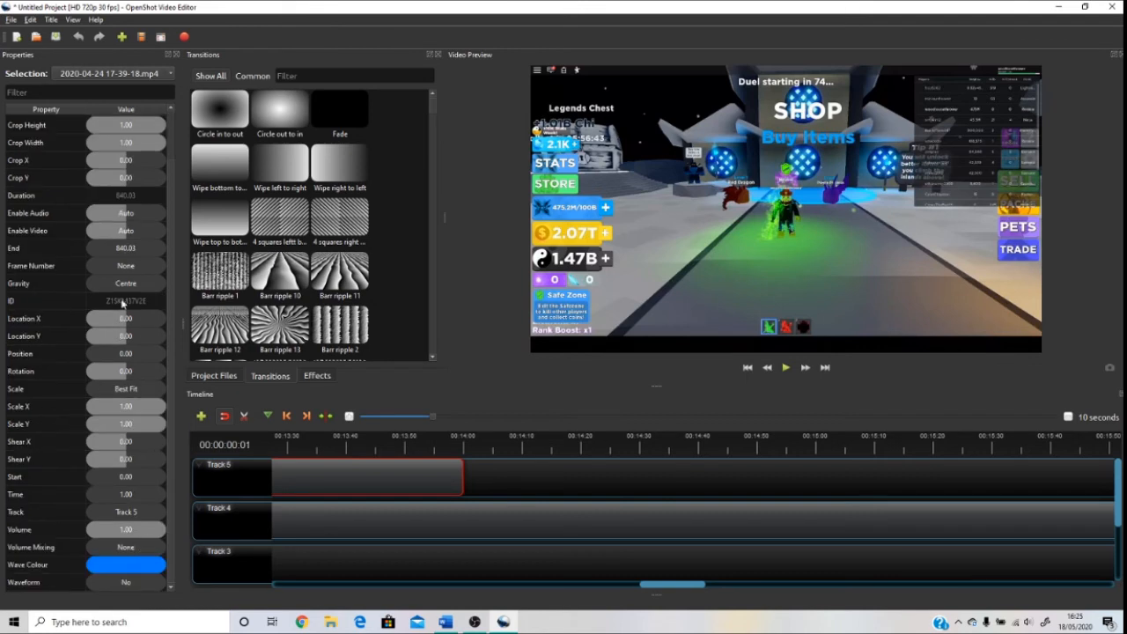
pyautogui.moveTo(157, 253); pyautogui.dragTo(9, 260)
pyautogui.moveTo(160, 251); pyautogui.dragTo(17, 257)
pyautogui.doubleClick(133, 250)
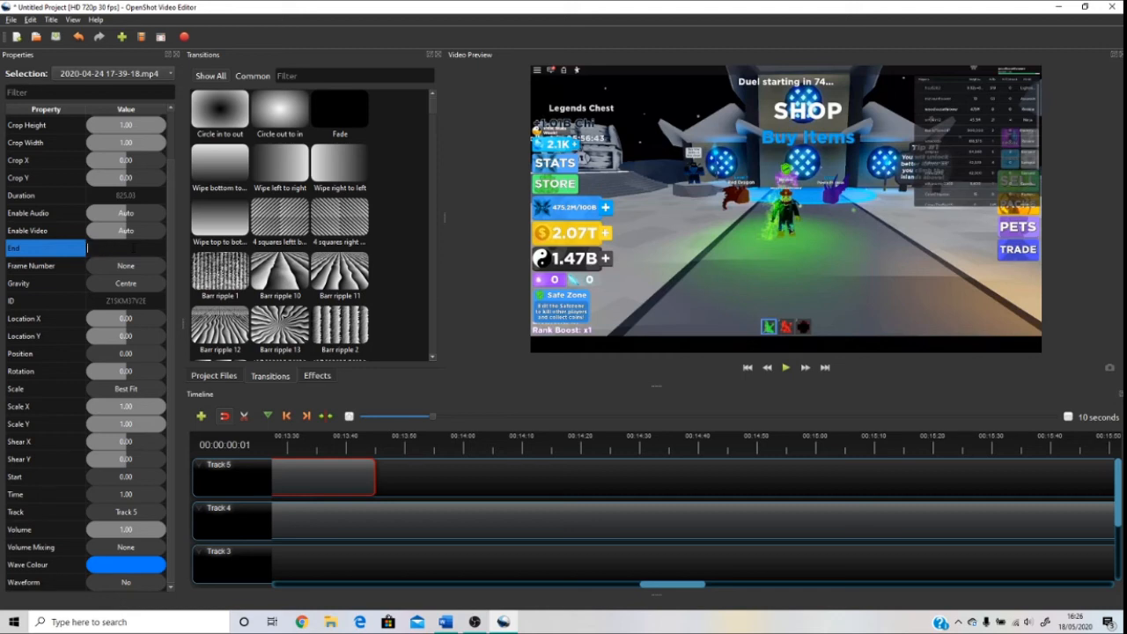
pyautogui.write('15')
pyautogui.press('Return')
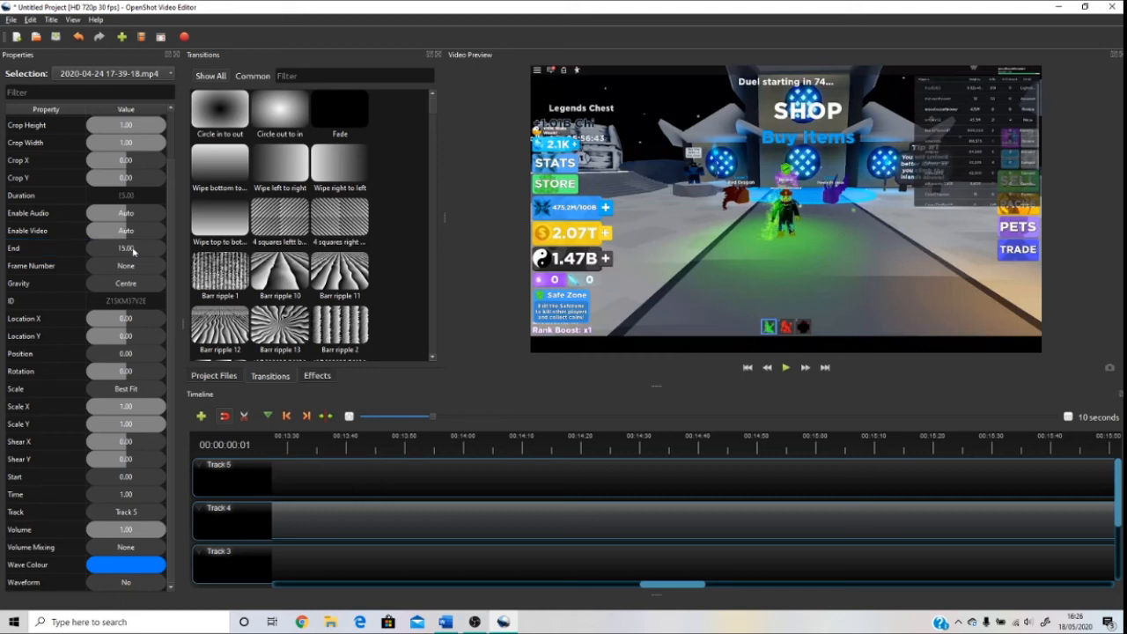
# Move the Track 4 clip to start at about 66 seconds and add my intro 2.mkv to Track 5, overlapping the end of the gameplay clip.
pyautogui.moveTo(674, 583); pyautogui.dragTo(249, 562)
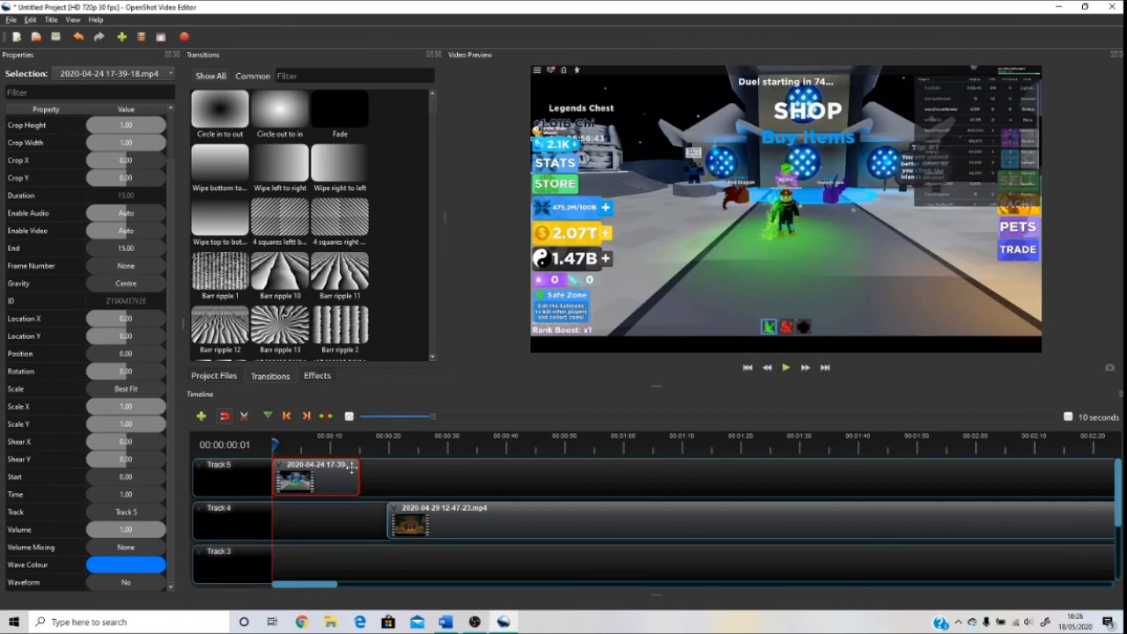
pyautogui.moveTo(445, 532); pyautogui.dragTo(713, 533)
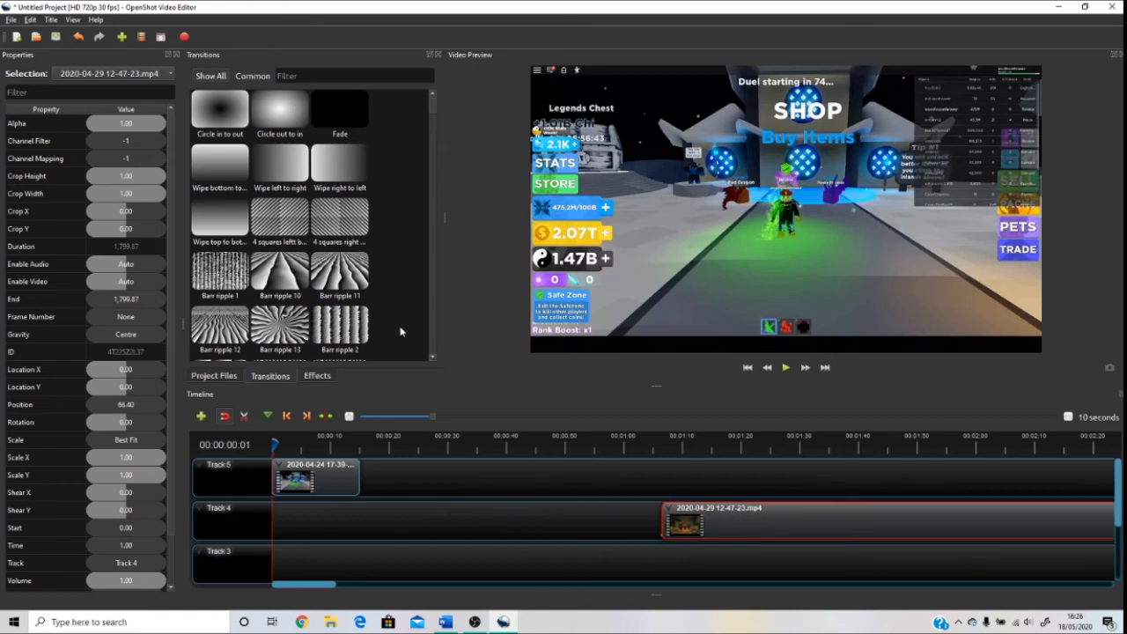
pyautogui.click(231, 376)
pyautogui.moveTo(346, 120); pyautogui.dragTo(479, 490)
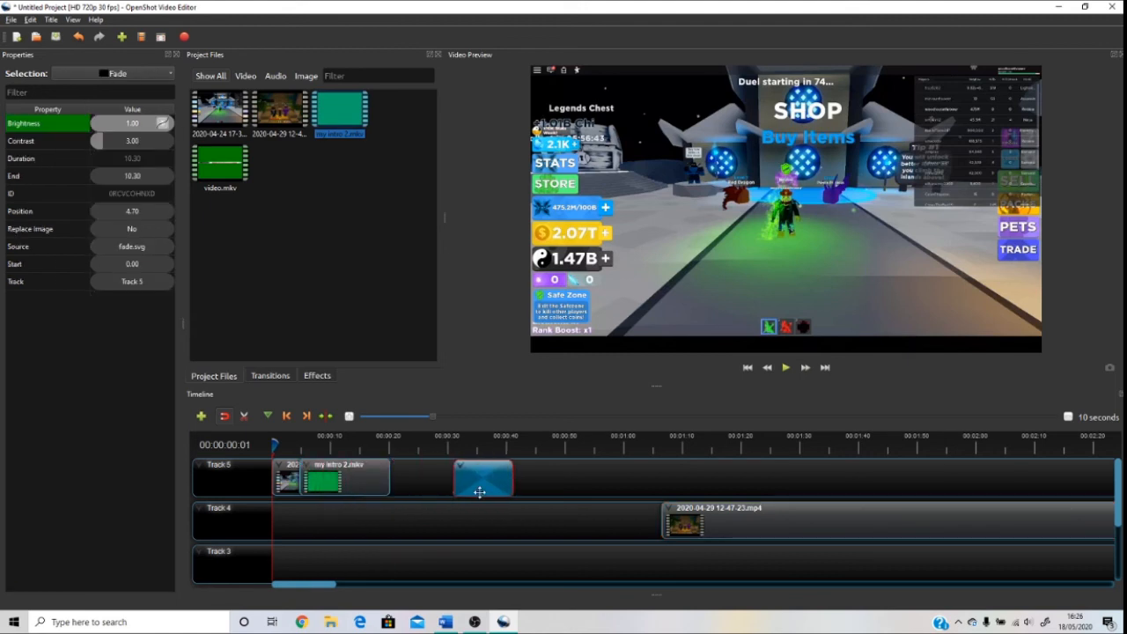
# Move my intro 2.mkv clear of the gameplay clip on Track 5 and delete the leftover fade transition.
pyautogui.moveTo(357, 479); pyautogui.dragTo(421, 483)
pyautogui.click(475, 483)
pyautogui.press('Delete')
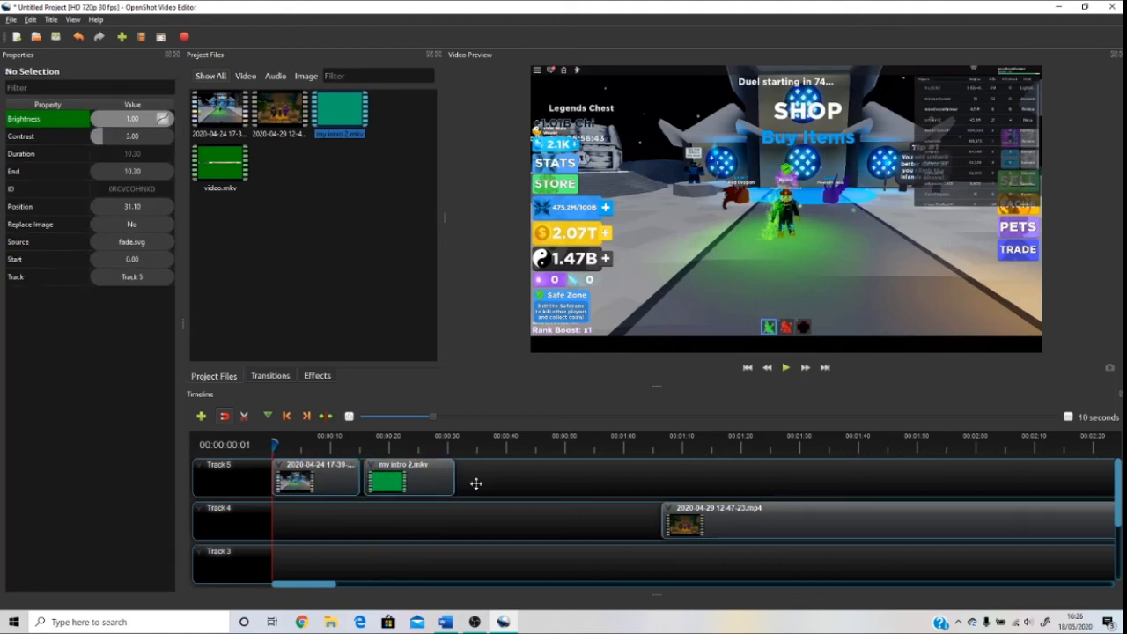
pyautogui.moveTo(306, 478); pyautogui.dragTo(302, 525)
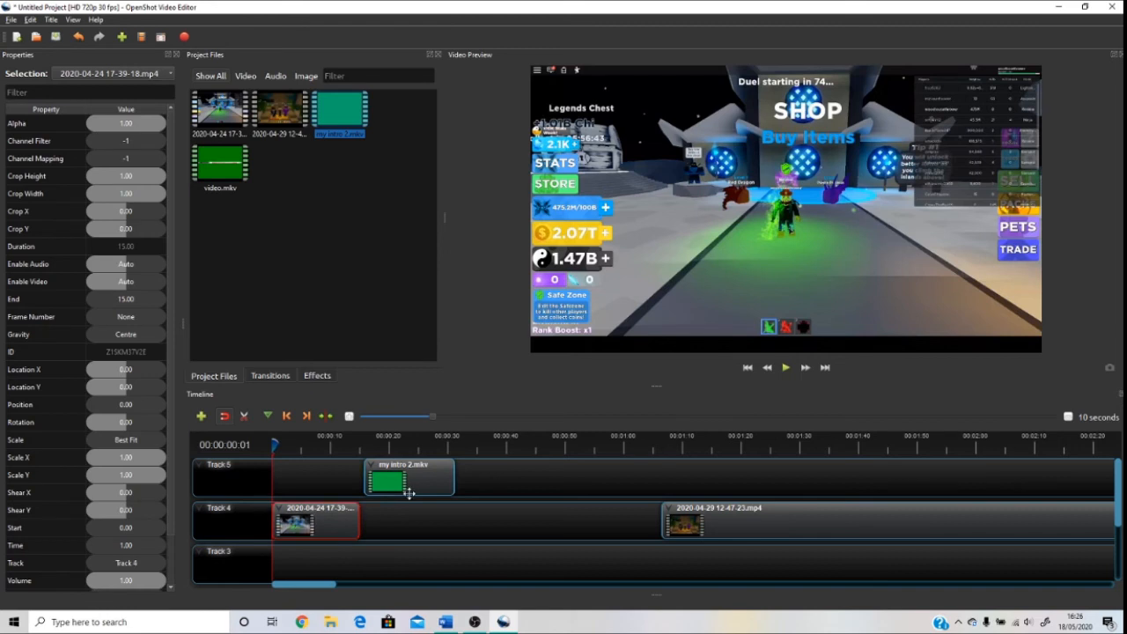
pyautogui.moveTo(410, 492)
pyautogui.mouseDown()
pyautogui.moveTo(421, 490)
pyautogui.moveTo(338, 491)
pyautogui.moveTo(417, 489)
pyautogui.moveTo(382, 489)
pyautogui.moveTo(390, 485)
pyautogui.mouseUp()
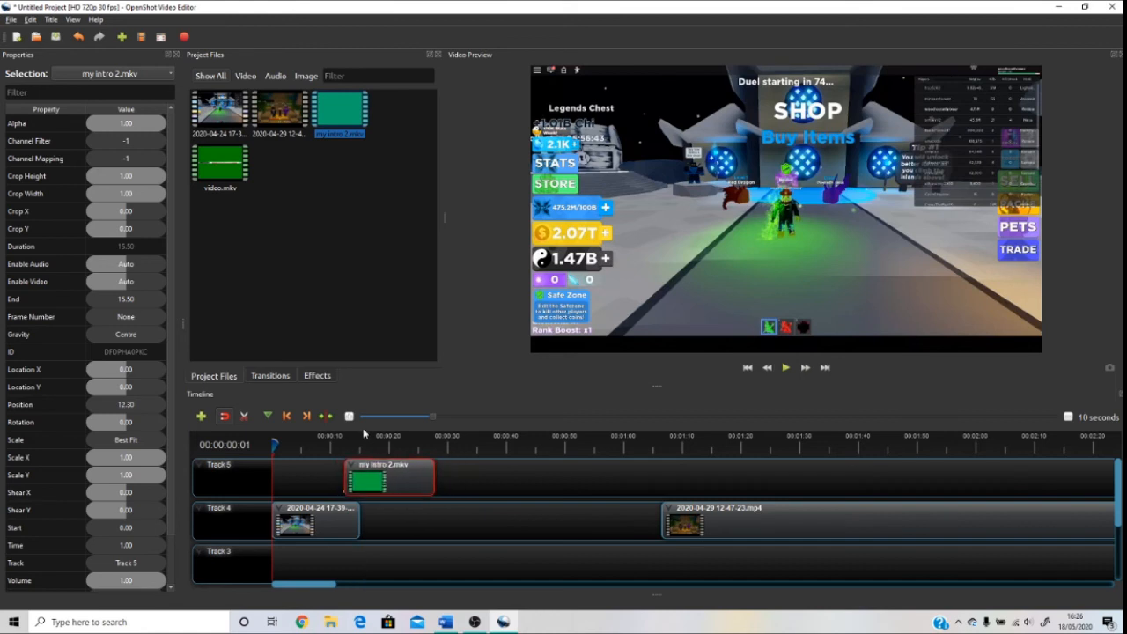
# Position the playhead at the start of my intro 2.mkv and apply the Chroma Key (Greenscreen) effect to that clip.
pyautogui.click(350, 446)
pyautogui.click(342, 447)
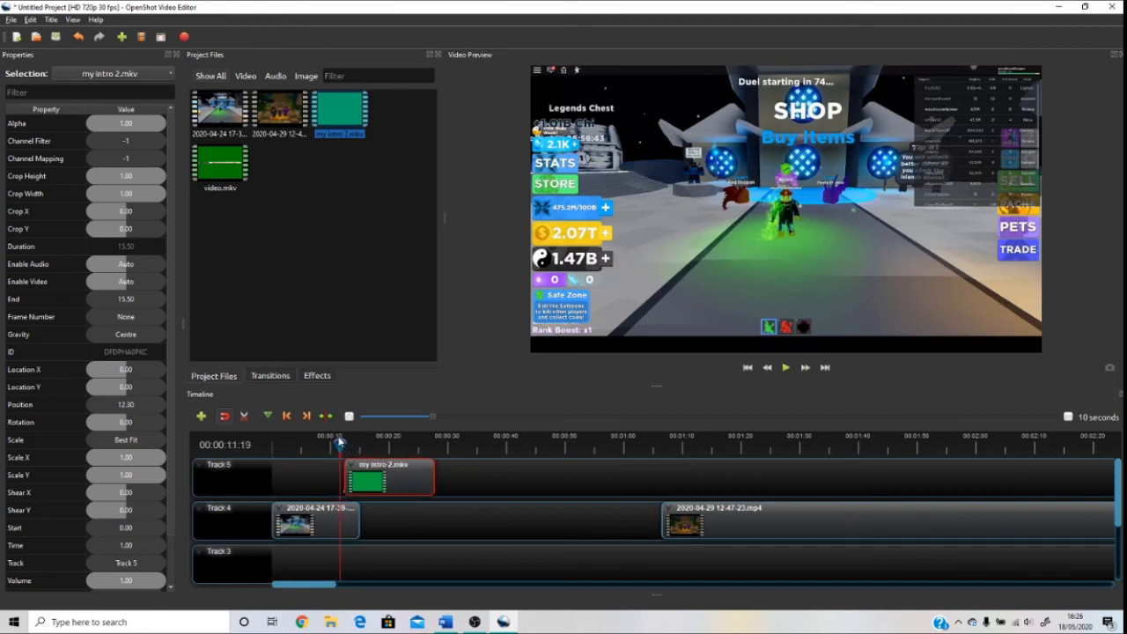
pyautogui.click(345, 445)
pyautogui.click(317, 375)
pyautogui.moveTo(238, 172); pyautogui.dragTo(362, 476)
pyautogui.click(361, 465)
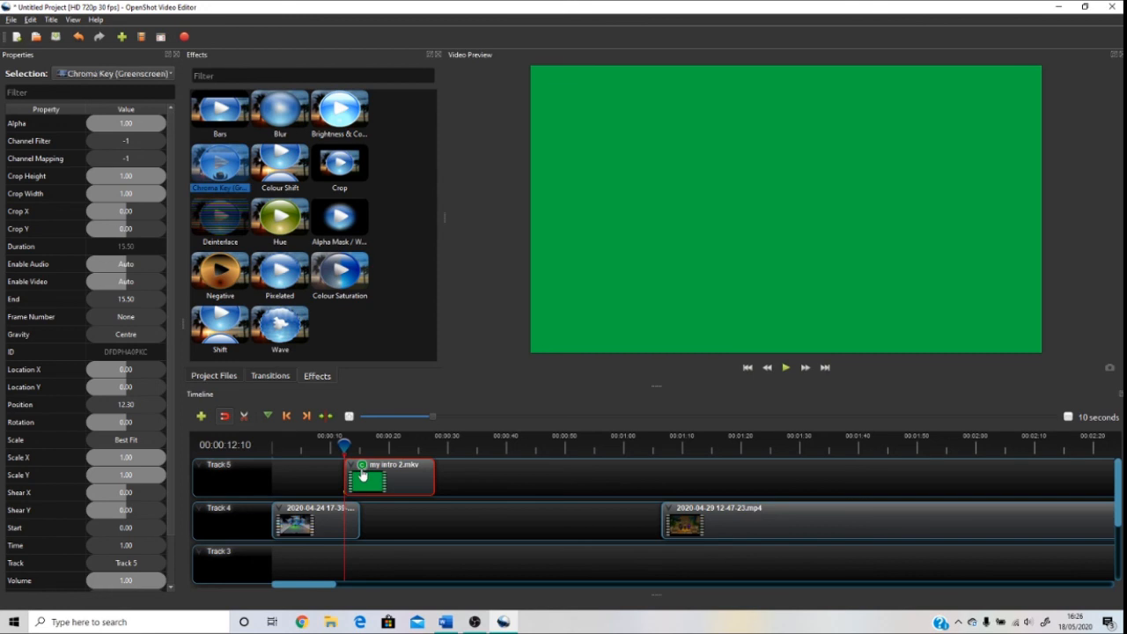
# Set the chroma key's Key Colour to the green sampled from the video preview and its Fuzz to 25.
pyautogui.doubleClick(116, 165)
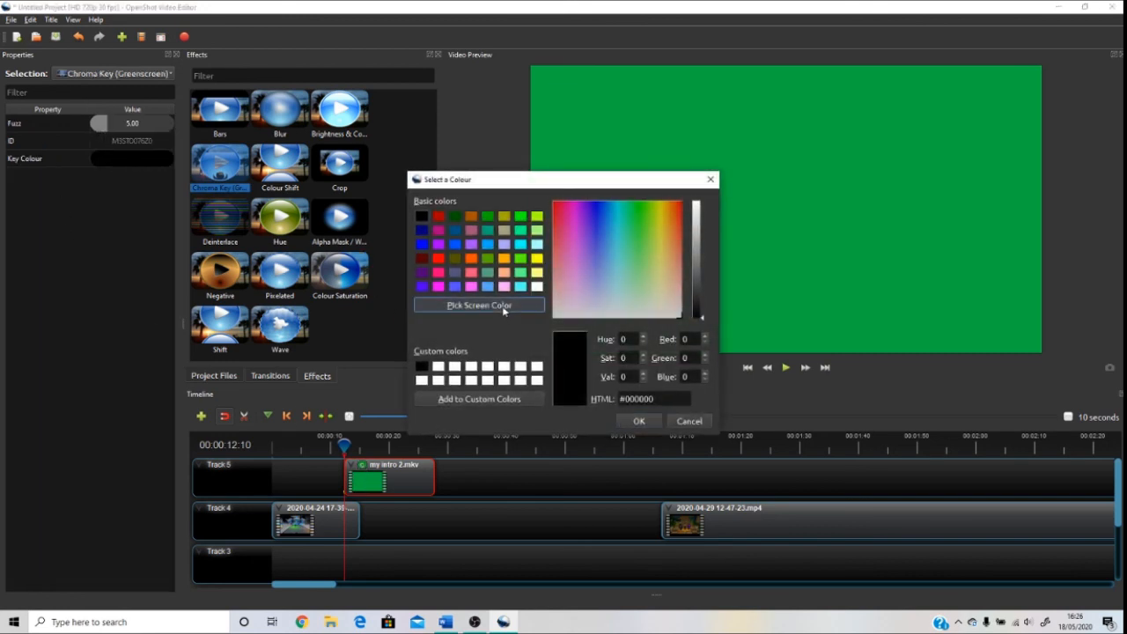
pyautogui.click(502, 306)
pyautogui.click(877, 211)
pyautogui.click(639, 421)
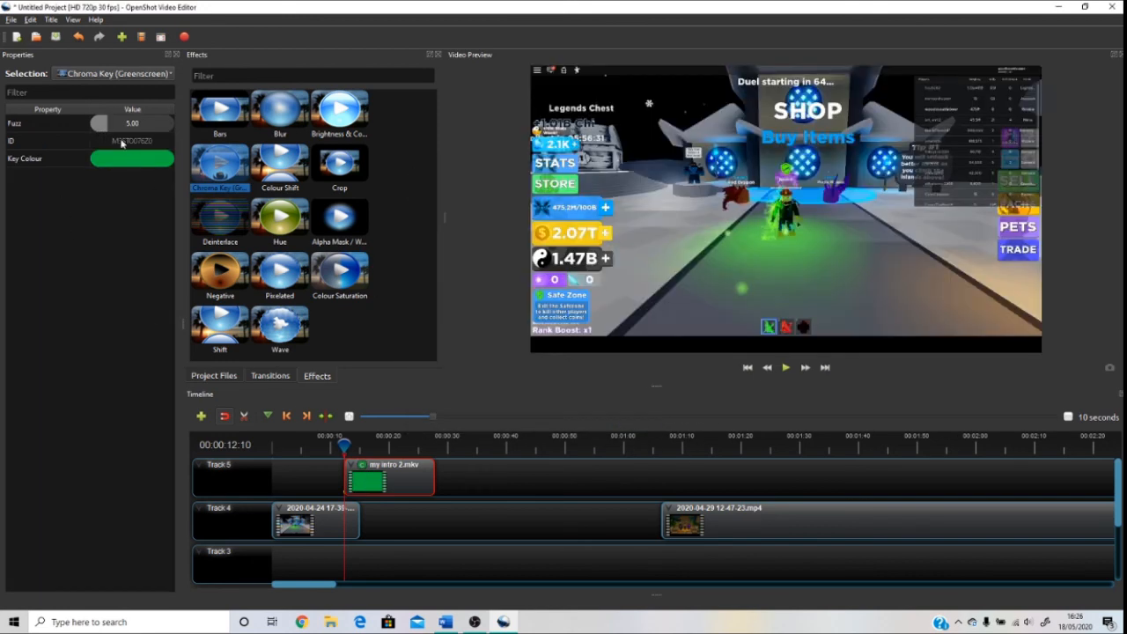
pyautogui.moveTo(105, 128); pyautogui.dragTo(519, 141)
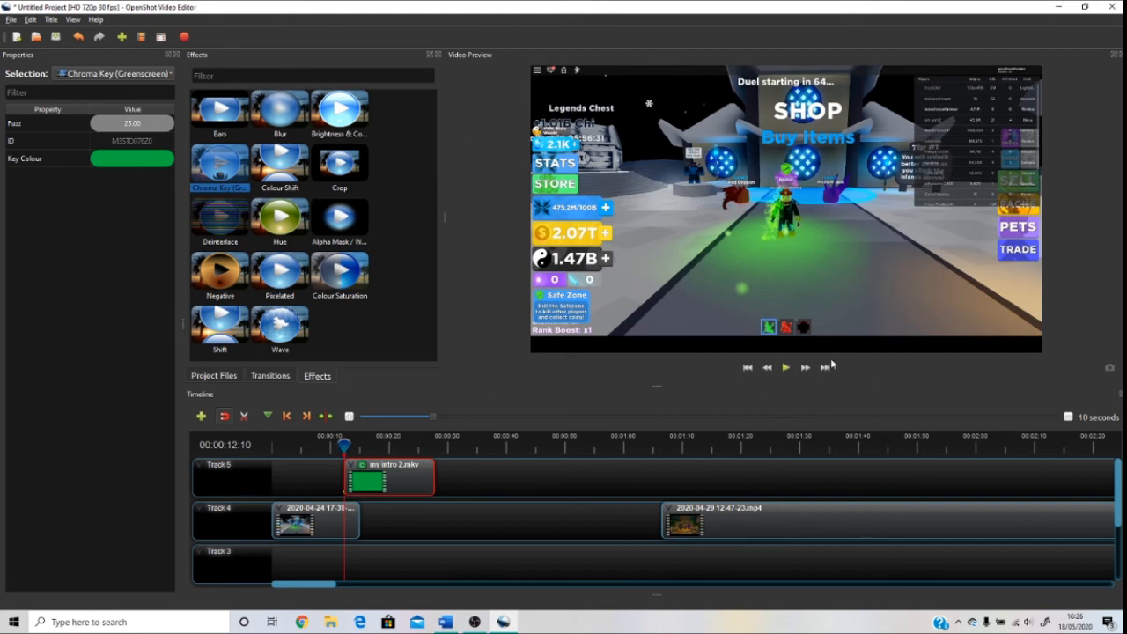
pyautogui.click(785, 367)
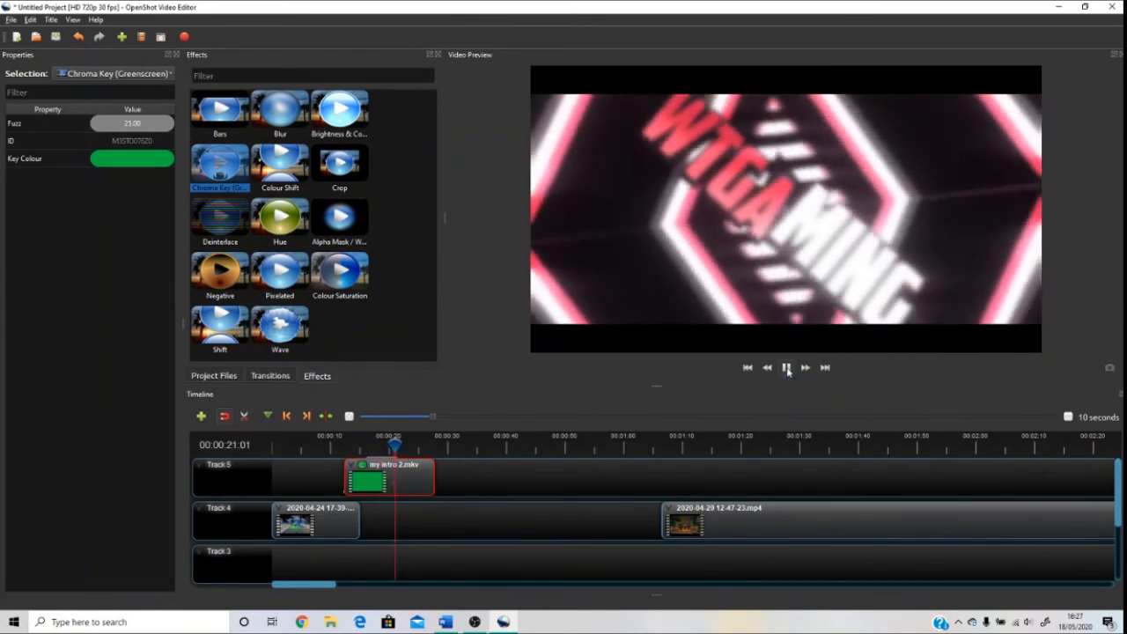
pyautogui.click(786, 368)
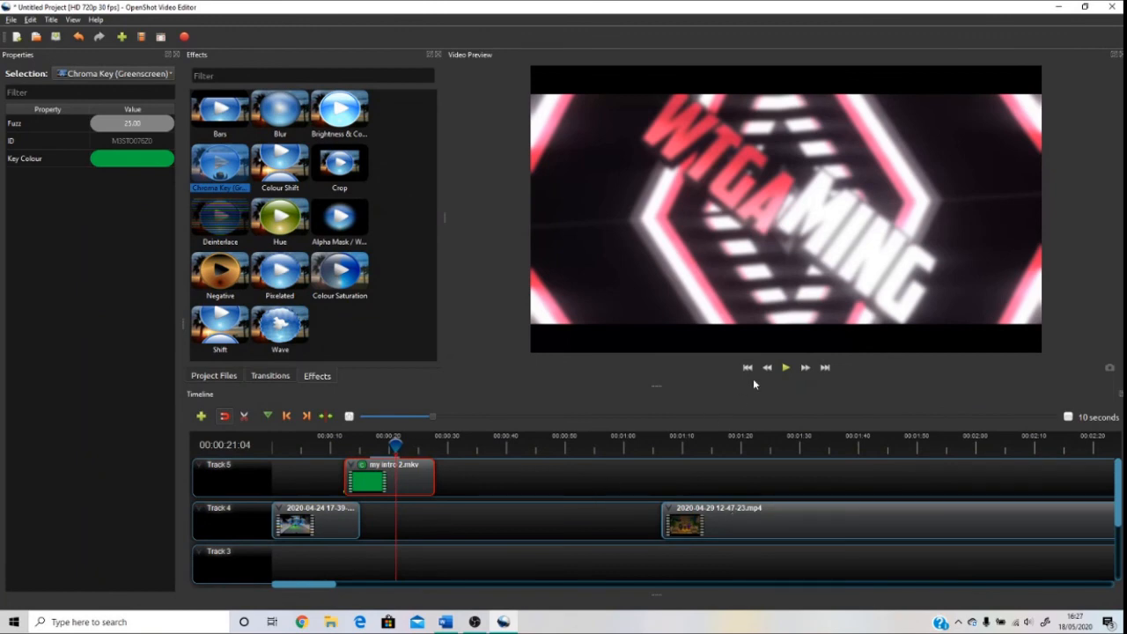
pyautogui.click(783, 369)
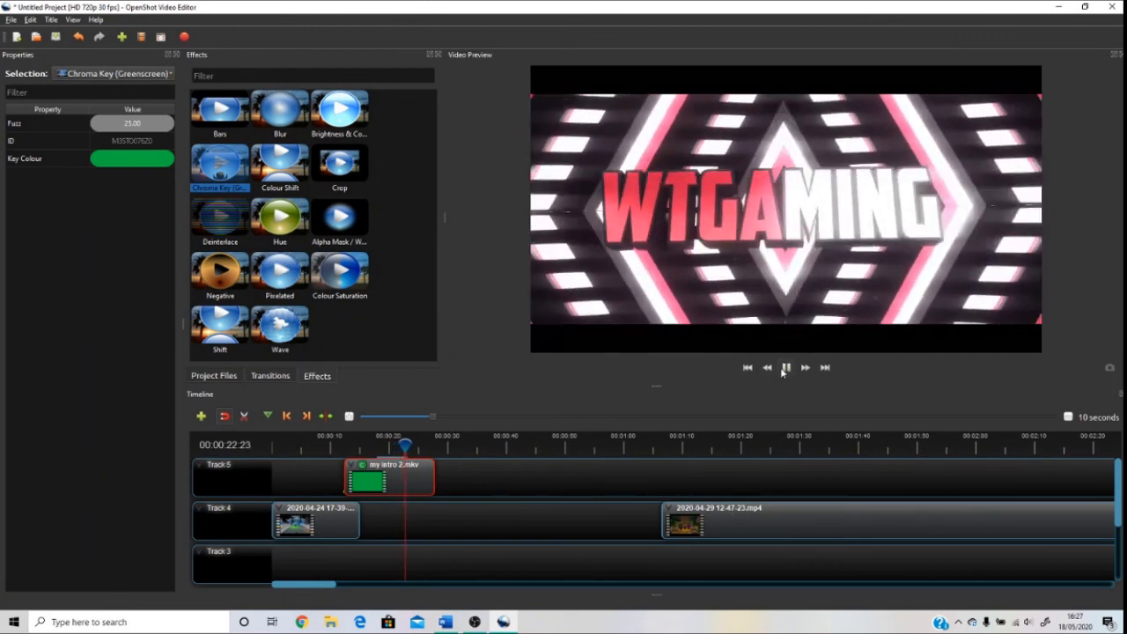
pyautogui.click(785, 368)
pyautogui.click(783, 371)
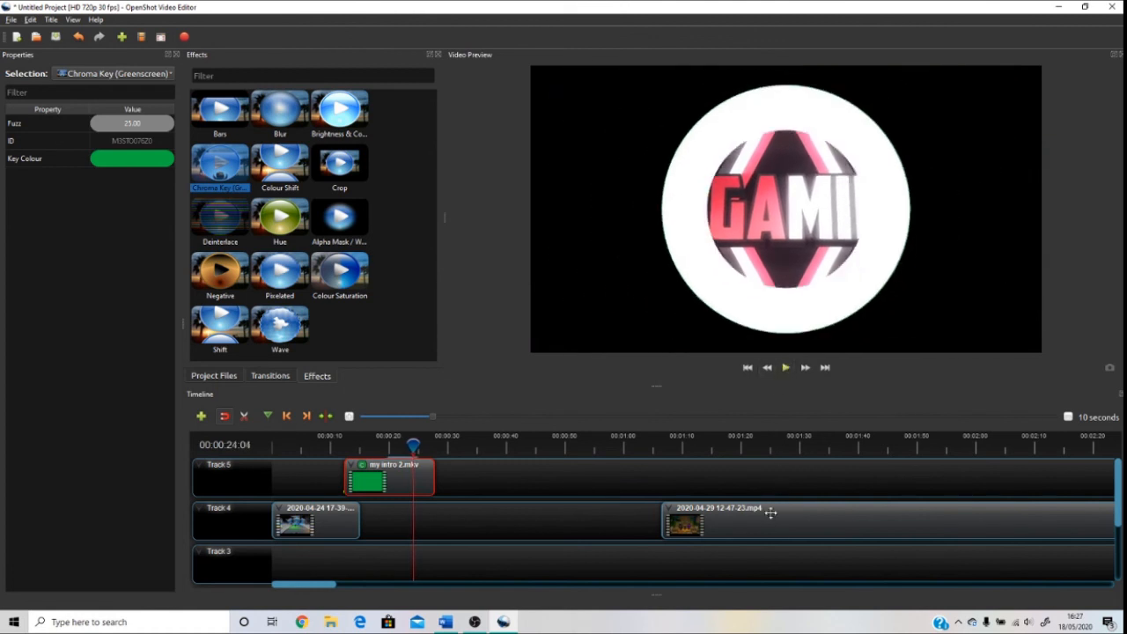
pyautogui.moveTo(769, 513); pyautogui.dragTo(522, 520)
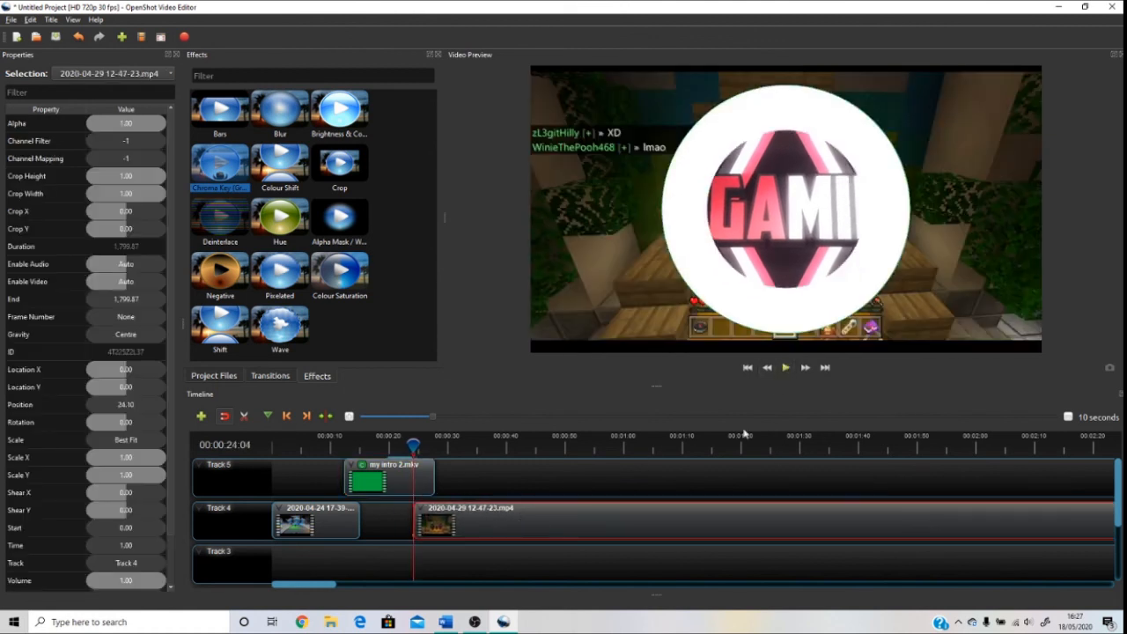
# Play back the intro's reveal of the second gameplay clip and return to the project files.
pyautogui.click(785, 368)
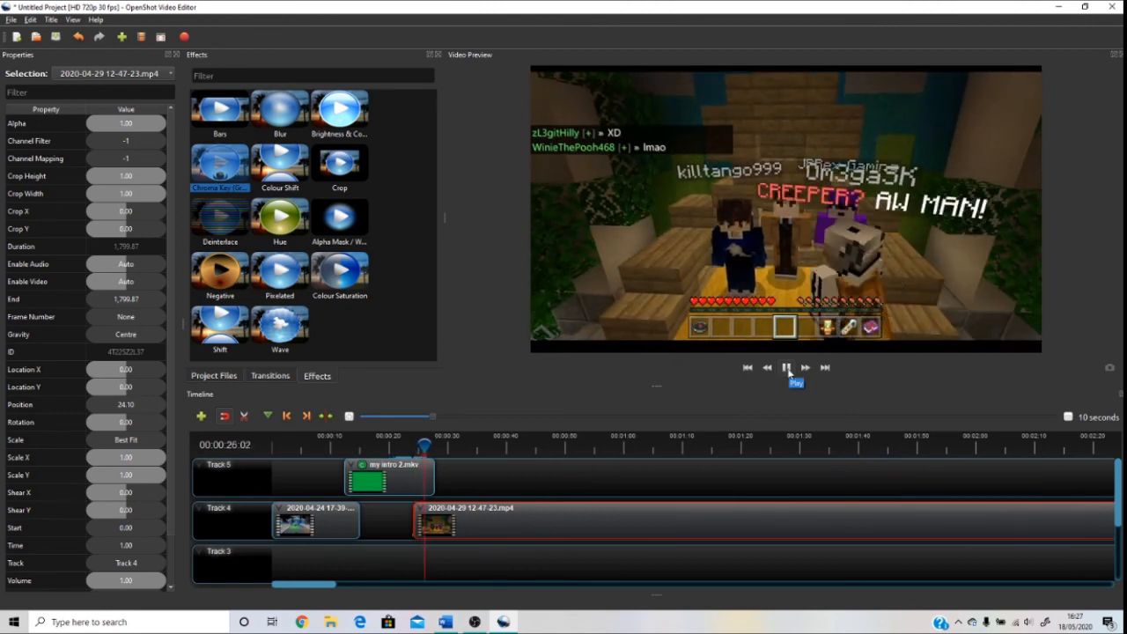
pyautogui.click(786, 368)
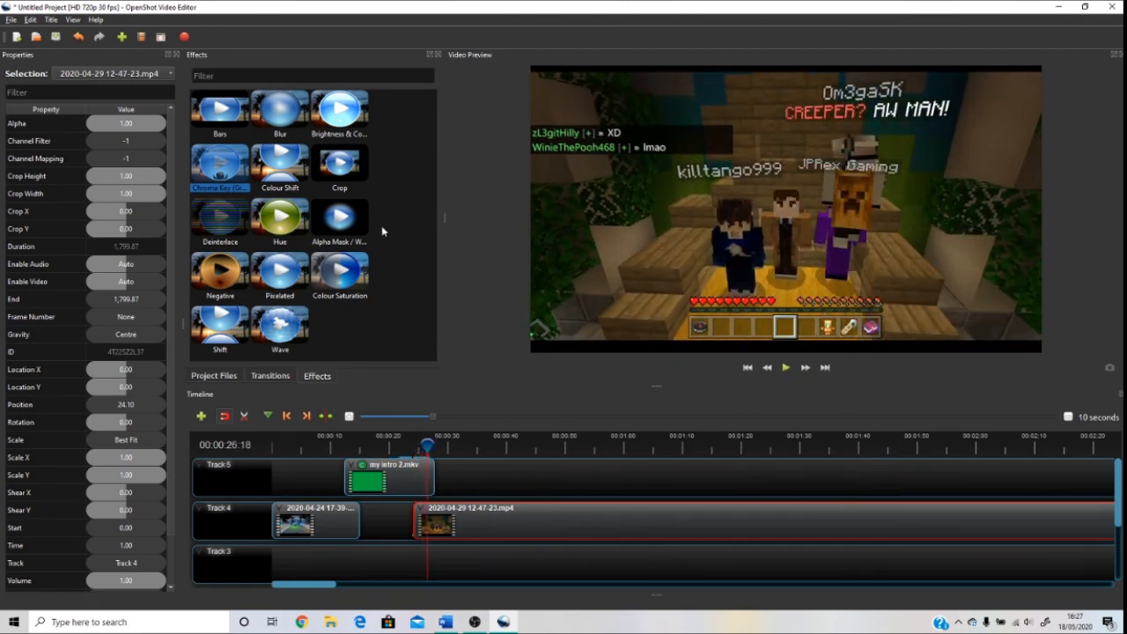
pyautogui.click(228, 375)
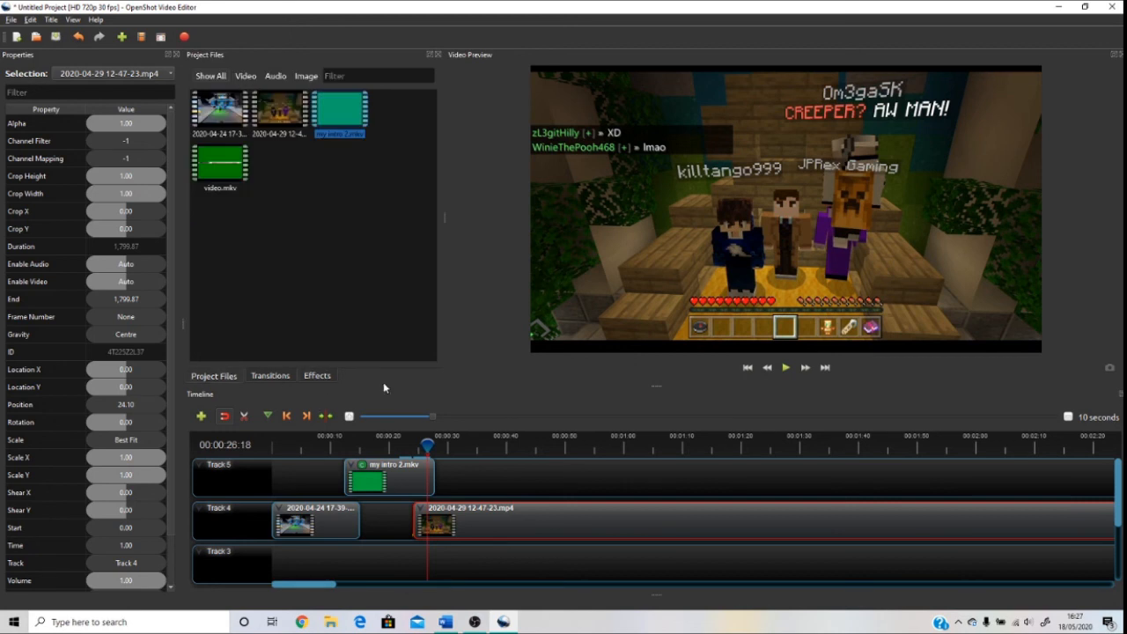